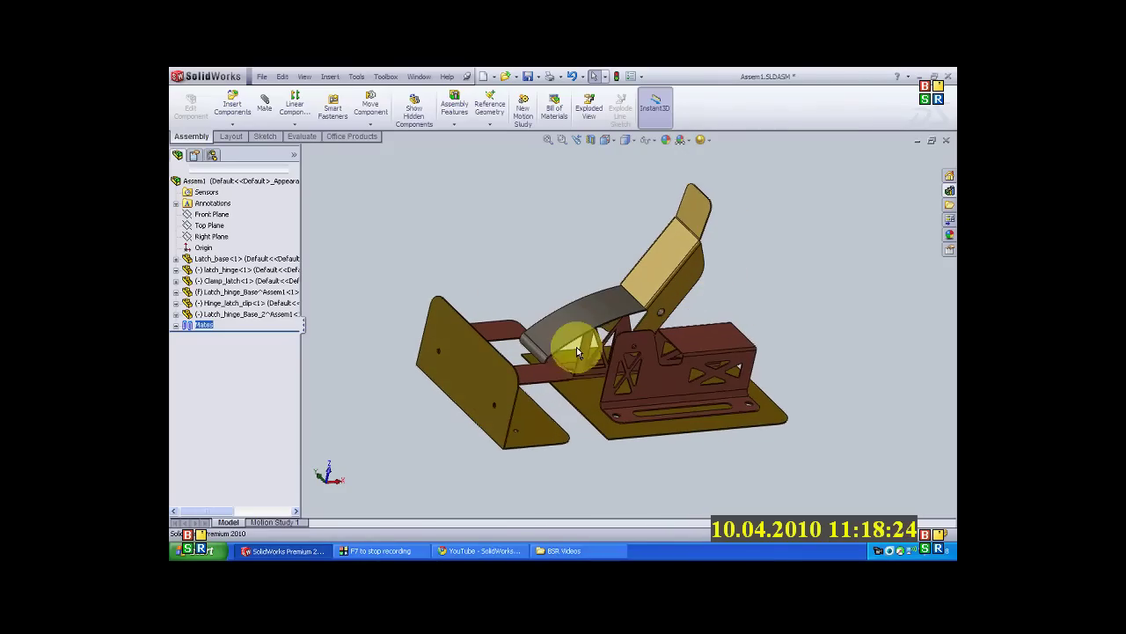
pyautogui.moveTo(577, 352); pyautogui.dragTo(704, 339, button='middle')
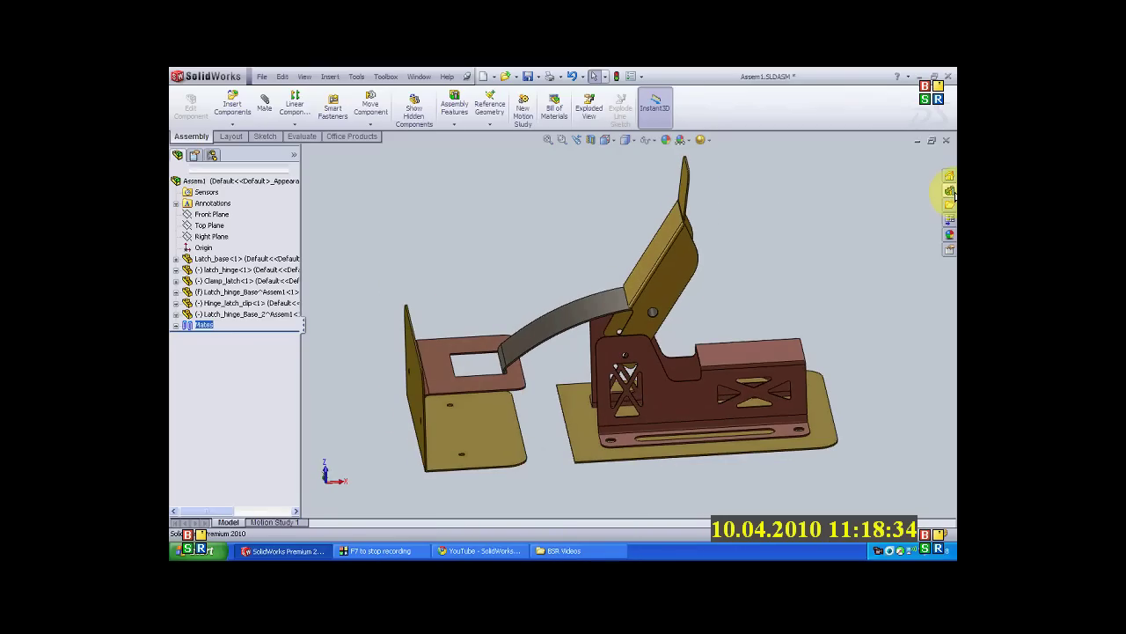
pyautogui.click(951, 192)
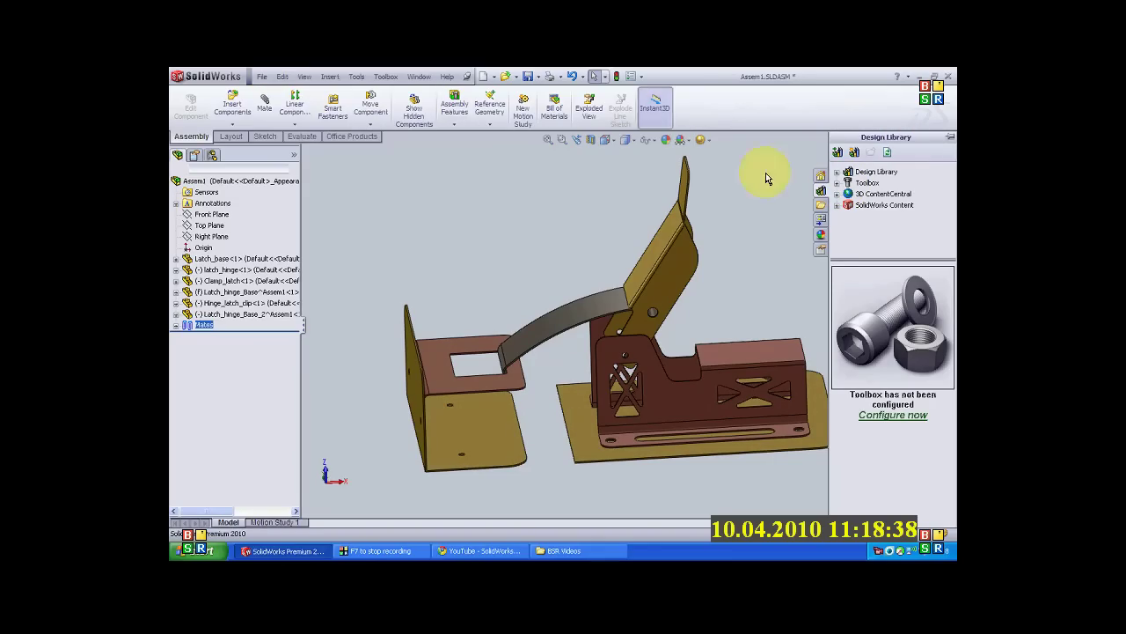
pyautogui.moveTo(618, 487); pyautogui.dragTo(817, 415, button='middle')
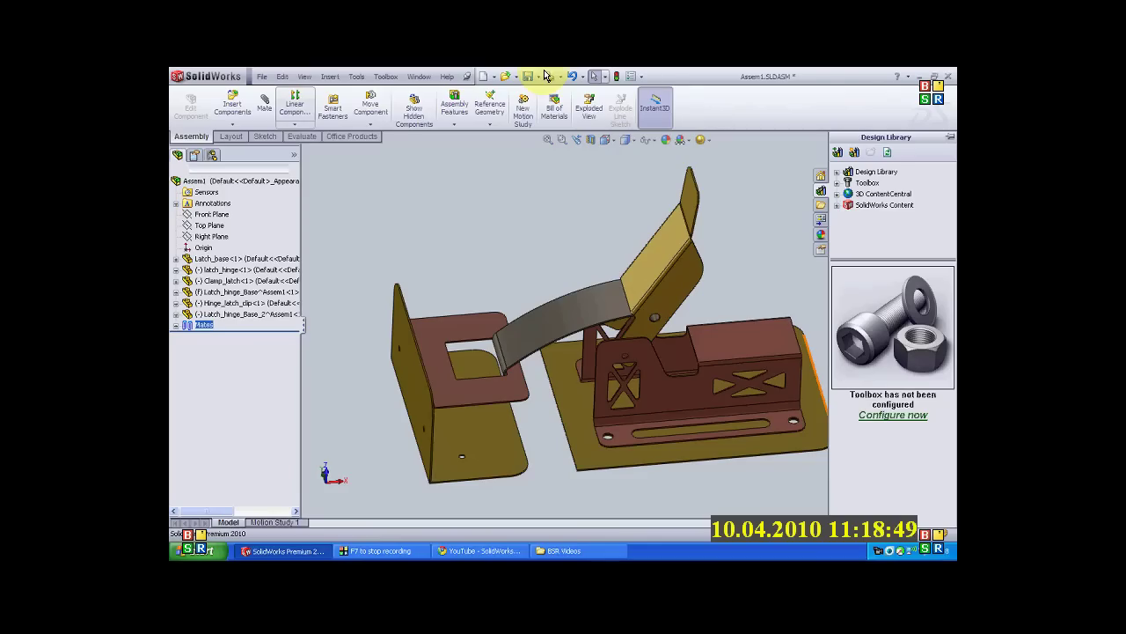
pyautogui.click(641, 77)
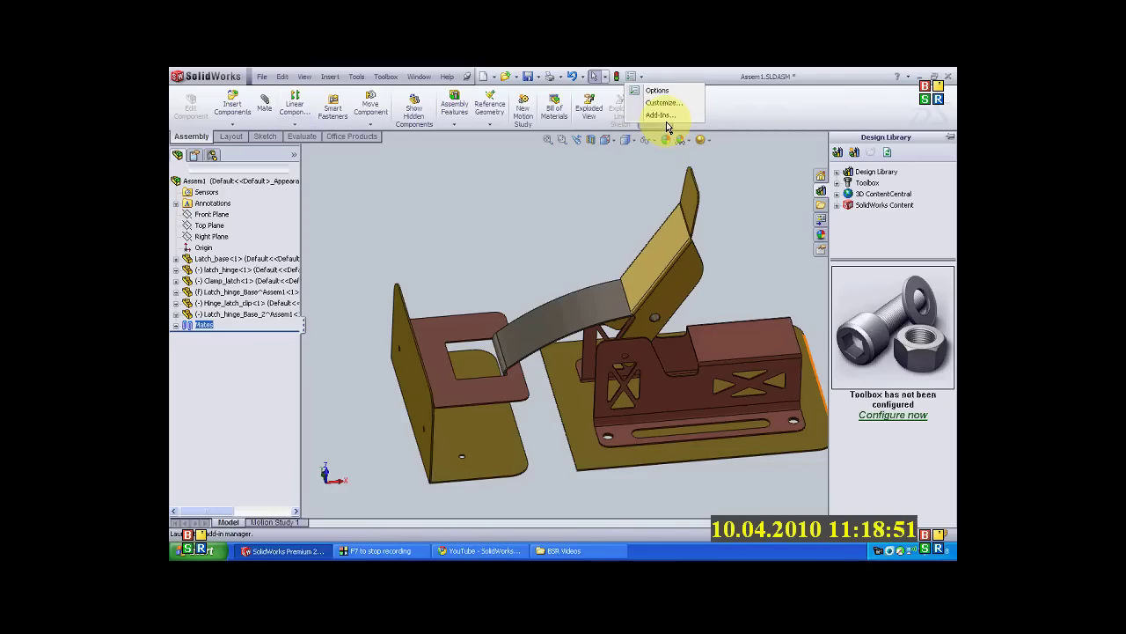
pyautogui.click(745, 187)
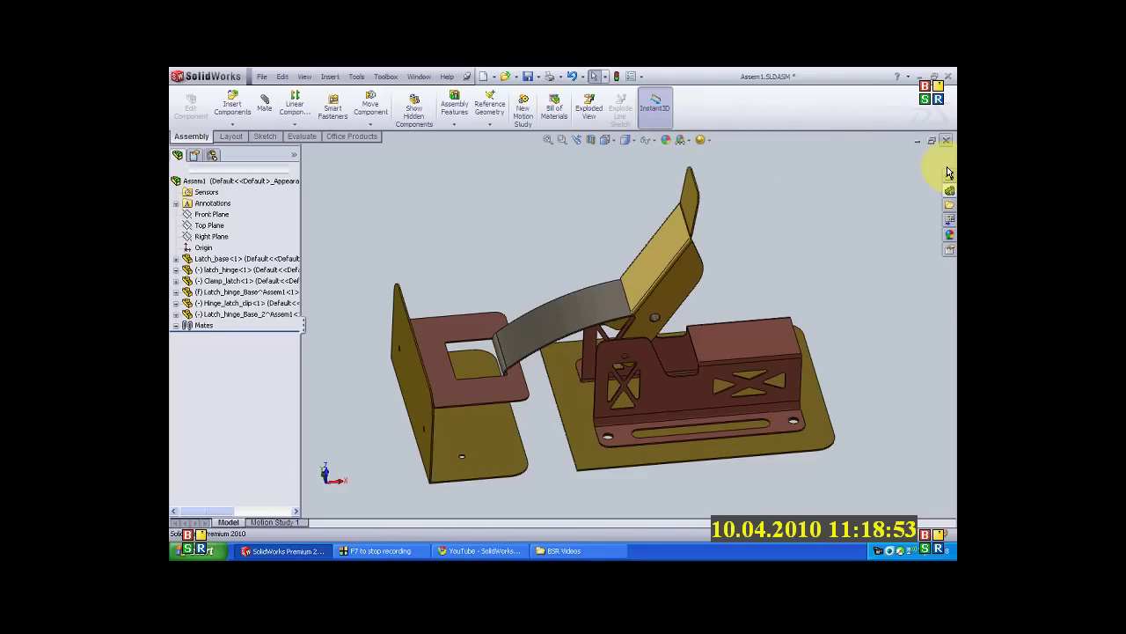
# - Browse the Design Library's Toolbox to the Ansi Metric bolts and screws and open the Socket Head Screws category
pyautogui.click(949, 188)
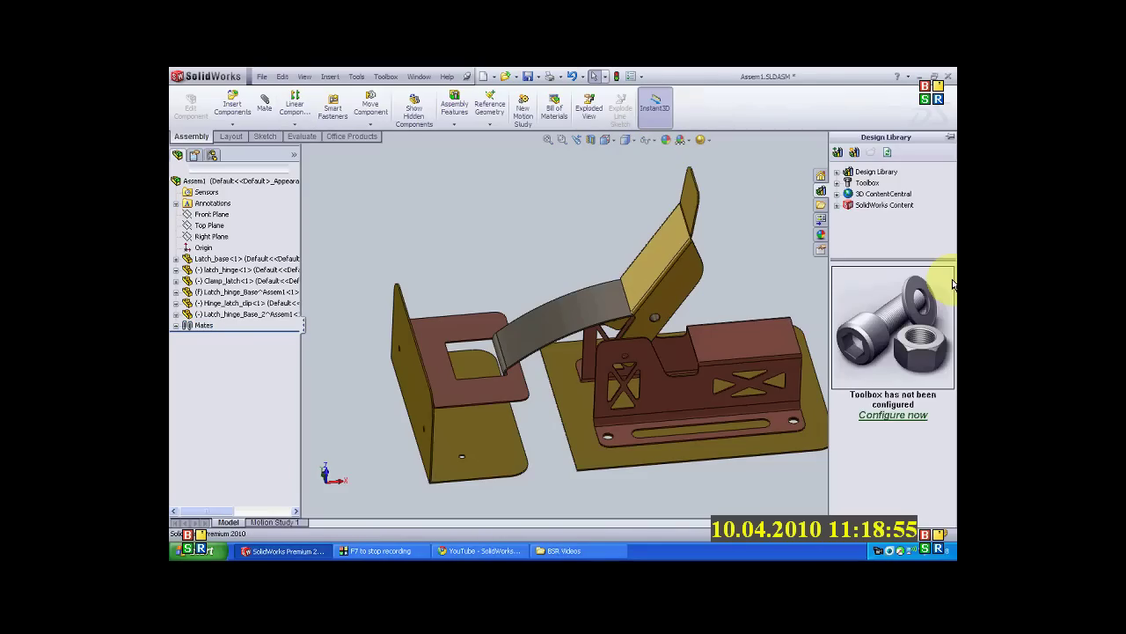
pyautogui.click(867, 182)
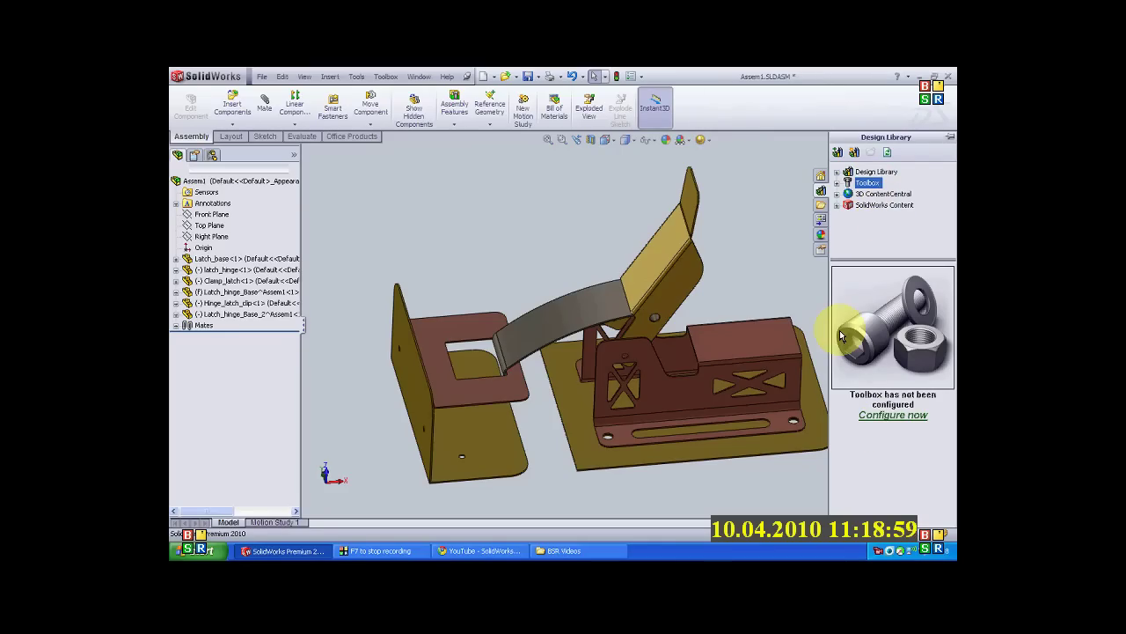
pyautogui.click(837, 183)
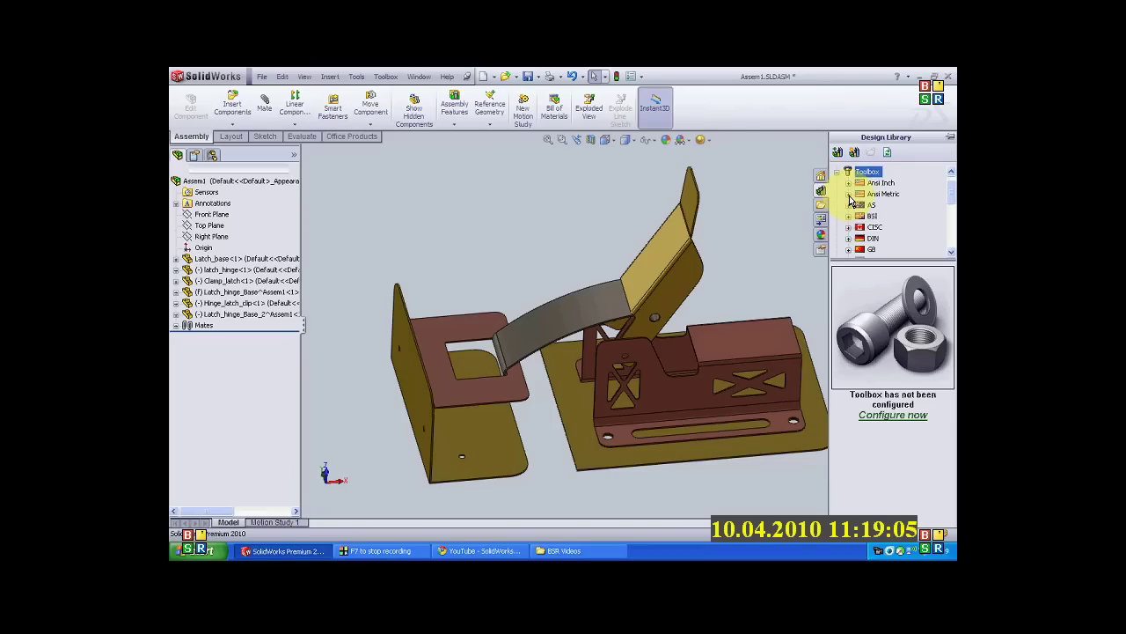
pyautogui.click(848, 193)
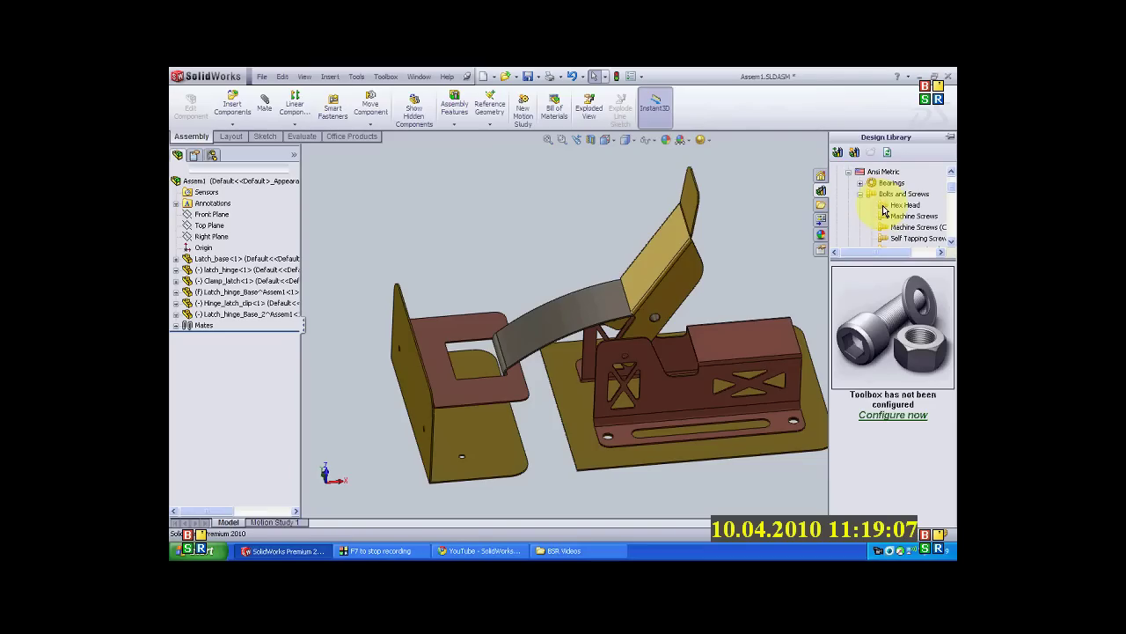
pyautogui.scroll(-1, 880, 231)
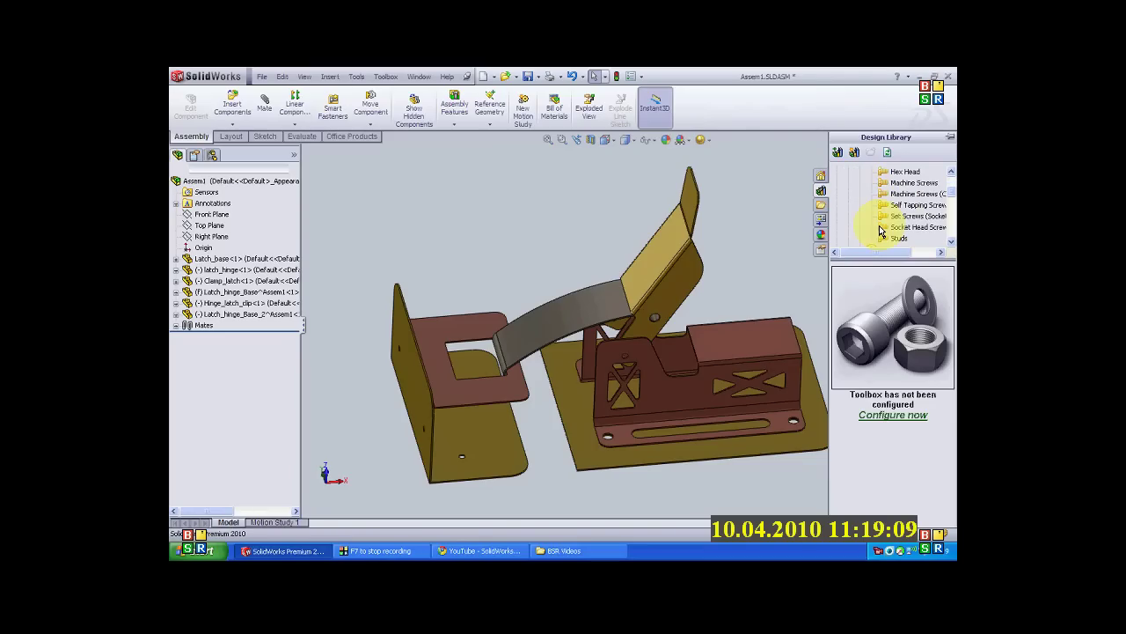
pyautogui.click(916, 227)
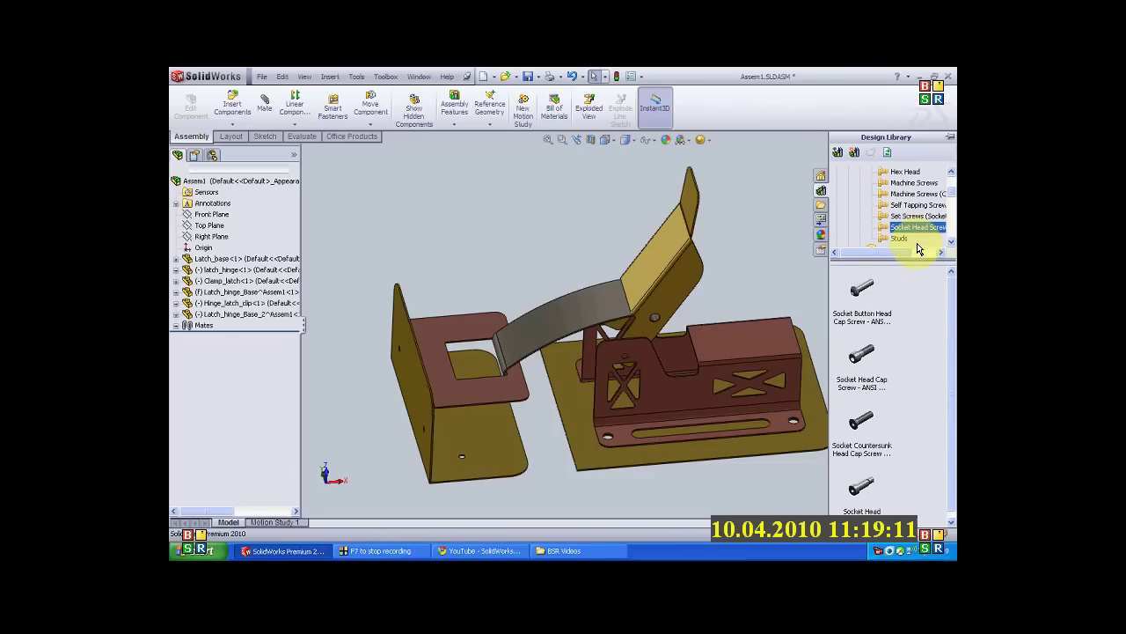
# - Insert an M3 socket button head cap screw 4 mm long into the upper hole of the cut-out bracket's near side wall
pyautogui.click(799, 361)
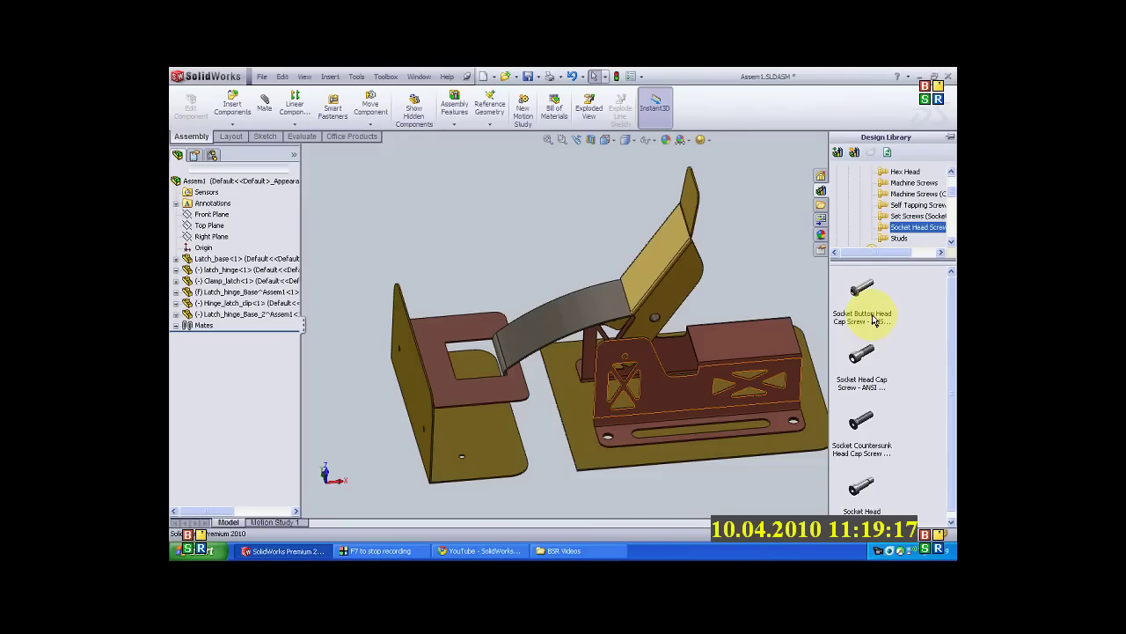
pyautogui.moveTo(874, 321); pyautogui.dragTo(630, 380)
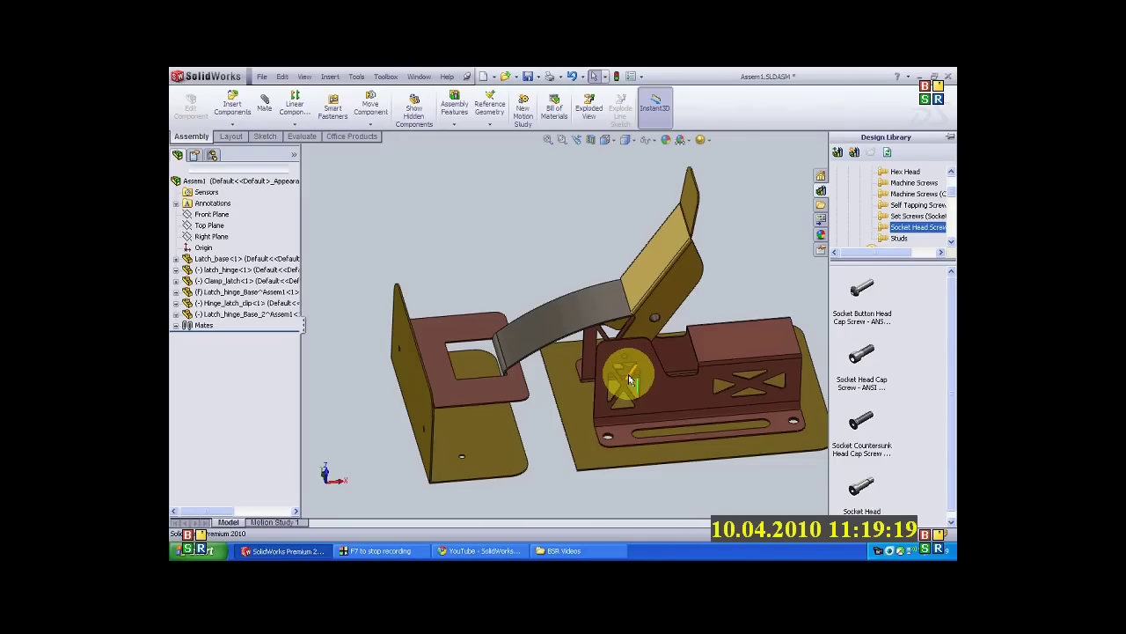
pyautogui.moveTo(630, 380); pyautogui.dragTo(607, 340, button='middle')
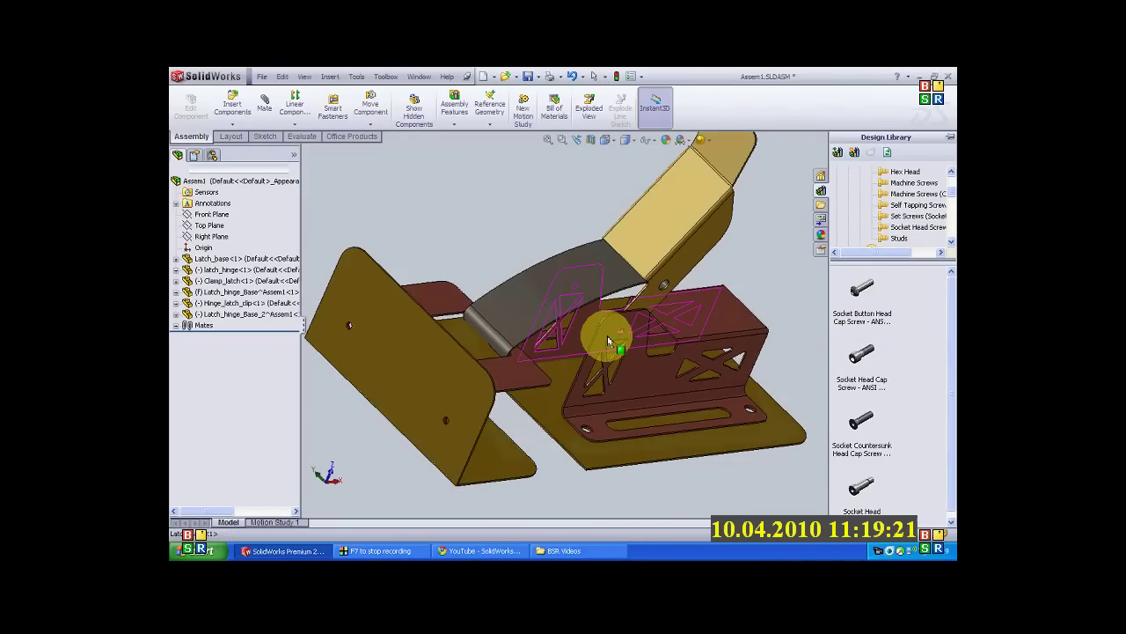
pyautogui.scroll(5, 607, 336)
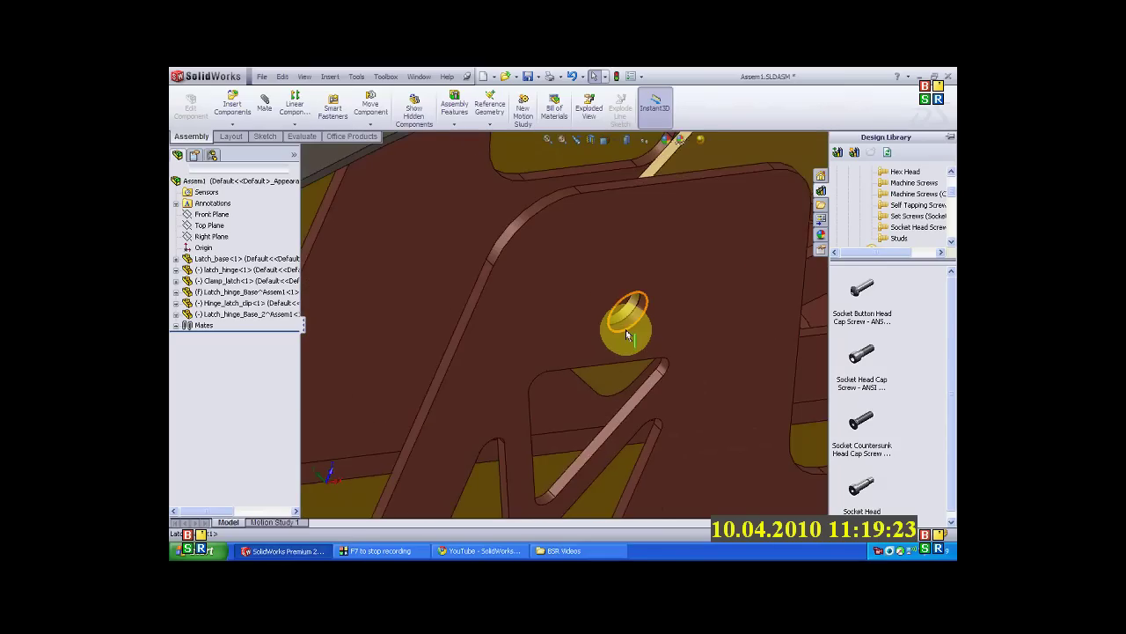
pyautogui.scroll(-2, 626, 329)
pyautogui.moveTo(871, 294); pyautogui.dragTo(602, 290)
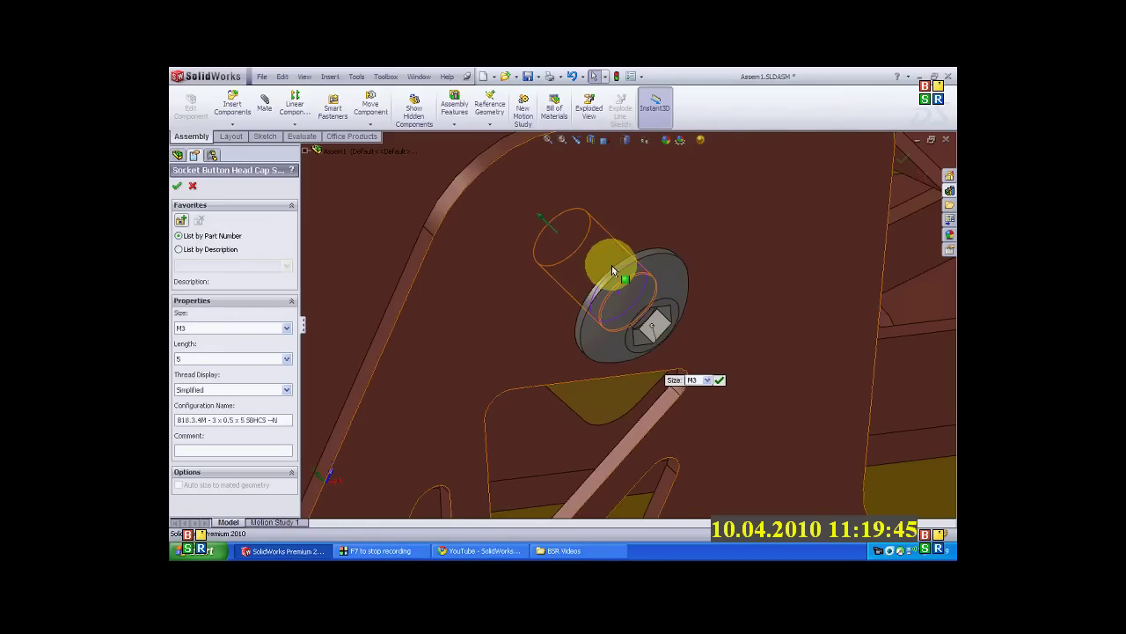
pyautogui.moveTo(612, 265); pyautogui.dragTo(486, 204, button='middle')
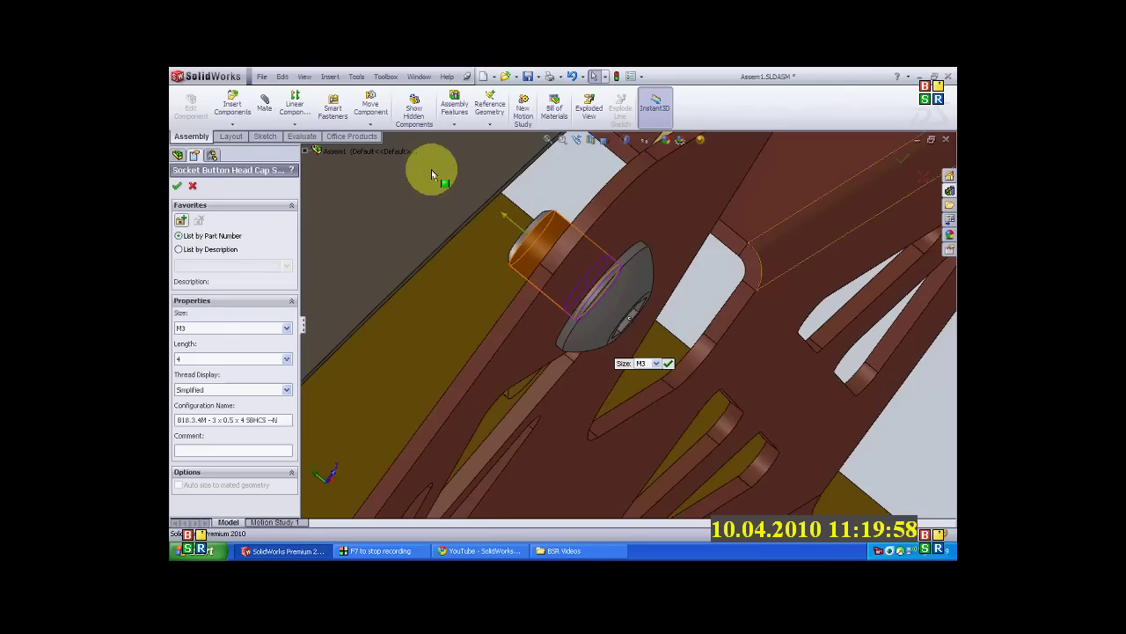
pyautogui.click(176, 188)
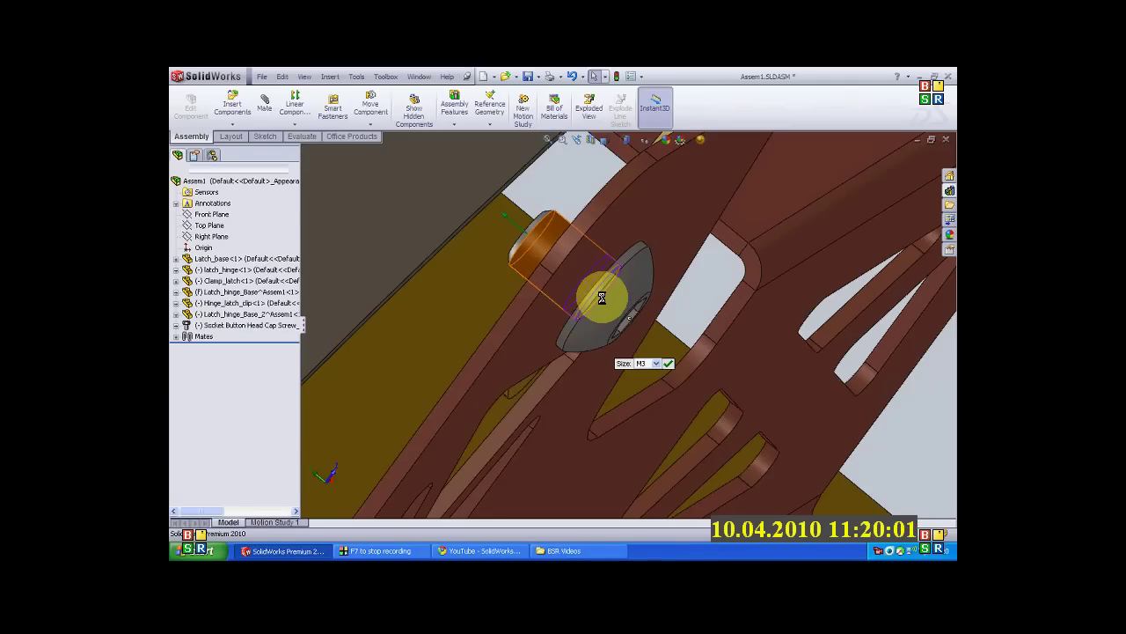
# - Place two copies of the screw in the holes at both ends of the slotted hinge clip plate
pyautogui.rightClick(602, 297)
pyautogui.scroll(7, 578, 272)
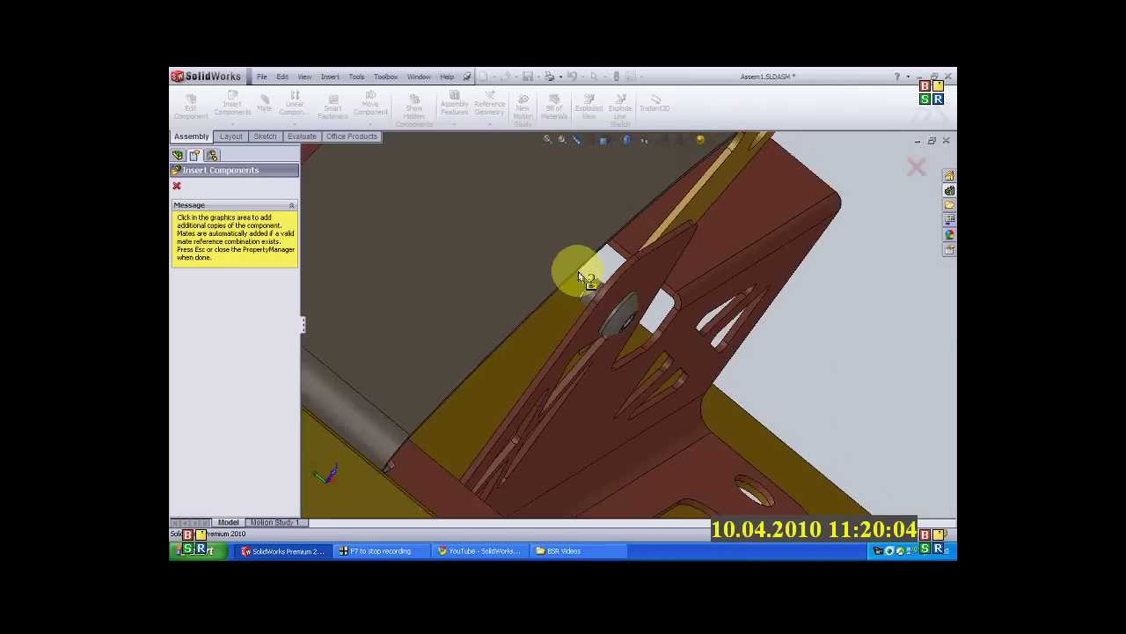
pyautogui.scroll(1, 577, 272)
pyautogui.moveTo(550, 308); pyautogui.dragTo(398, 245, button='middle')
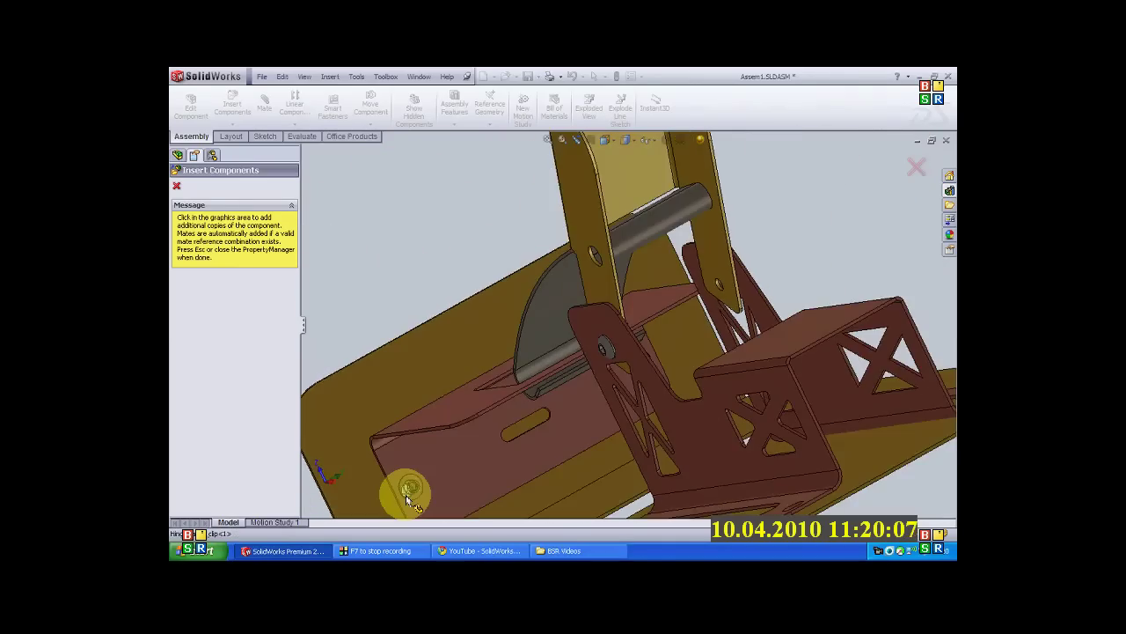
pyautogui.scroll(-2, 406, 495)
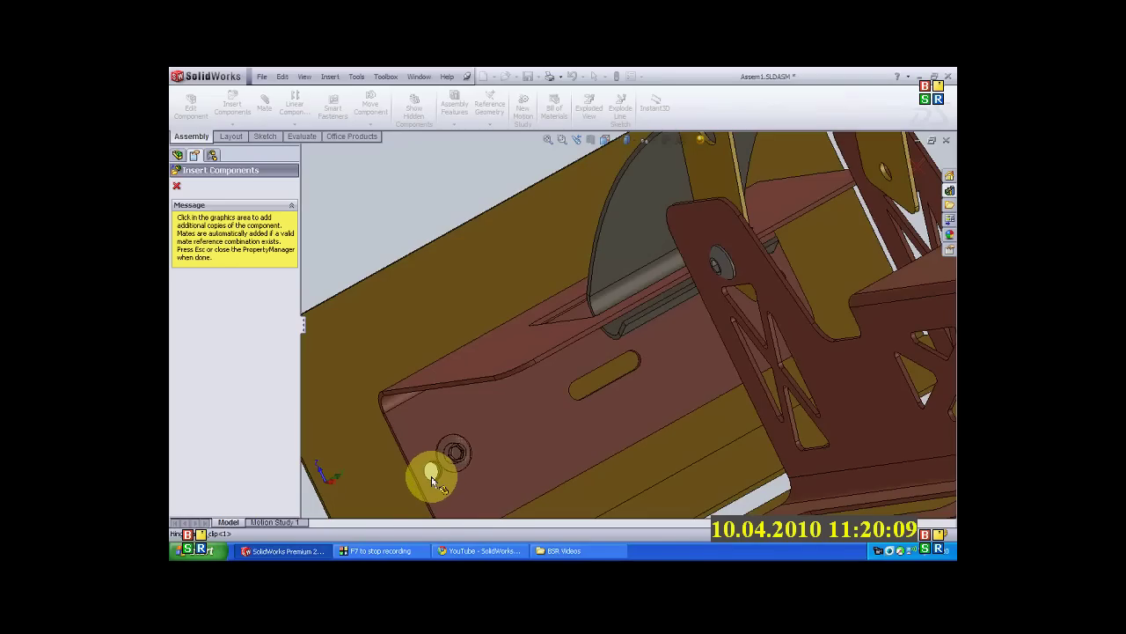
pyautogui.click(431, 476)
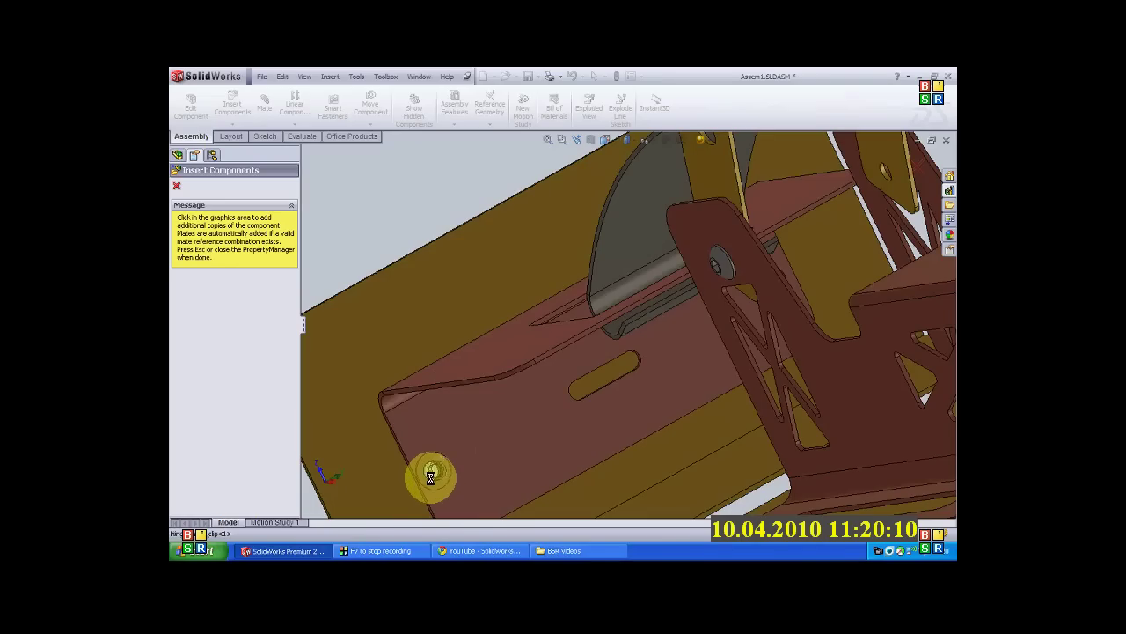
pyautogui.click(685, 346)
pyautogui.moveTo(685, 346); pyautogui.dragTo(746, 302, button='middle')
pyautogui.scroll(-4, 747, 302)
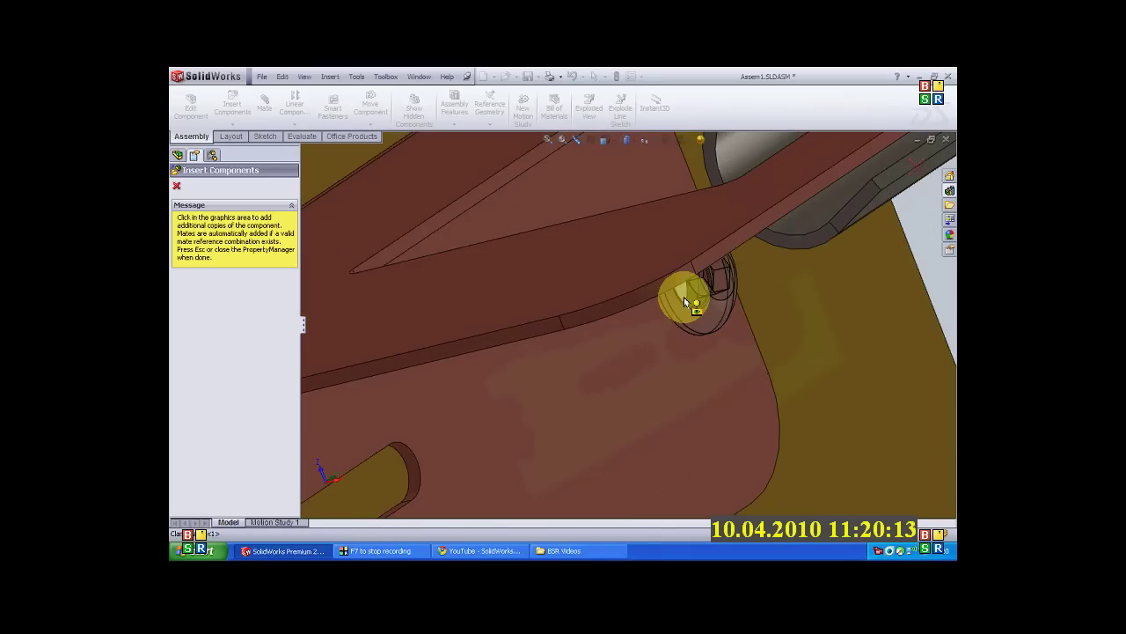
pyautogui.click(693, 304)
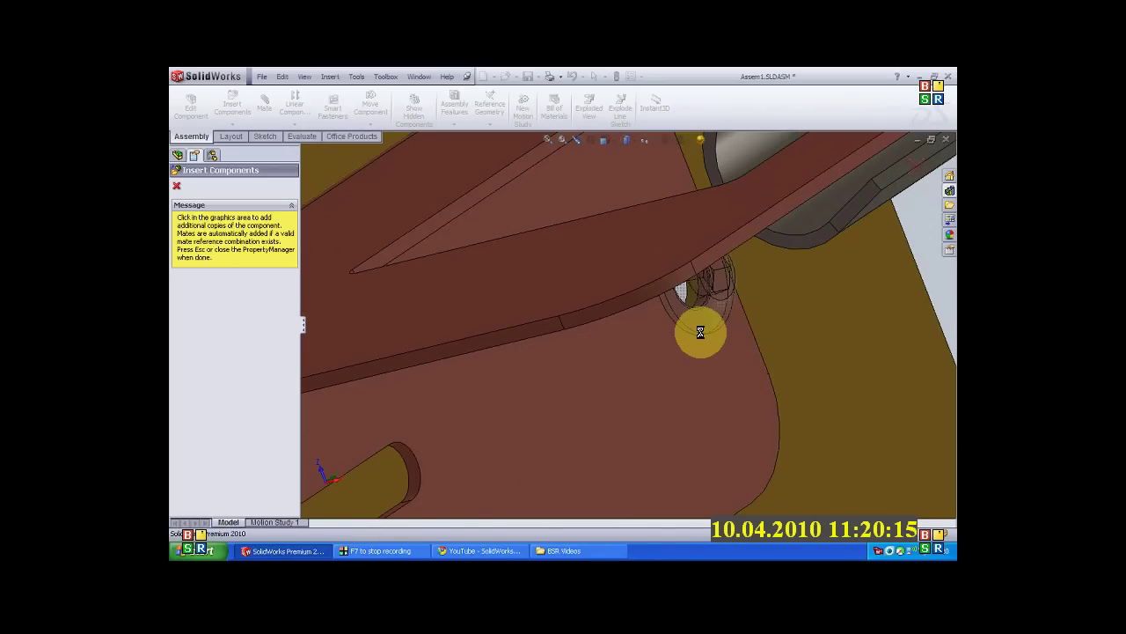
# - Place another copy of the screw in the upper hole of the bracket's opposite side wall and finish inserting copies
pyautogui.scroll(5, 725, 345)
pyautogui.moveTo(731, 348); pyautogui.dragTo(902, 319, button='middle')
pyautogui.scroll(-3, 667, 237)
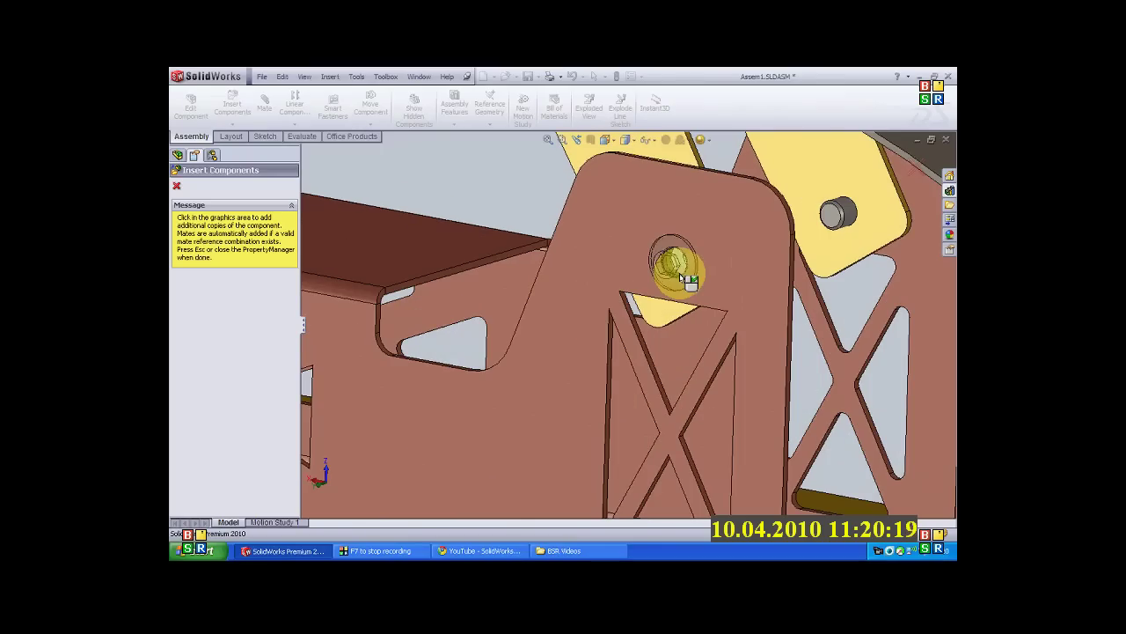
pyautogui.click(682, 278)
pyautogui.scroll(3, 628, 325)
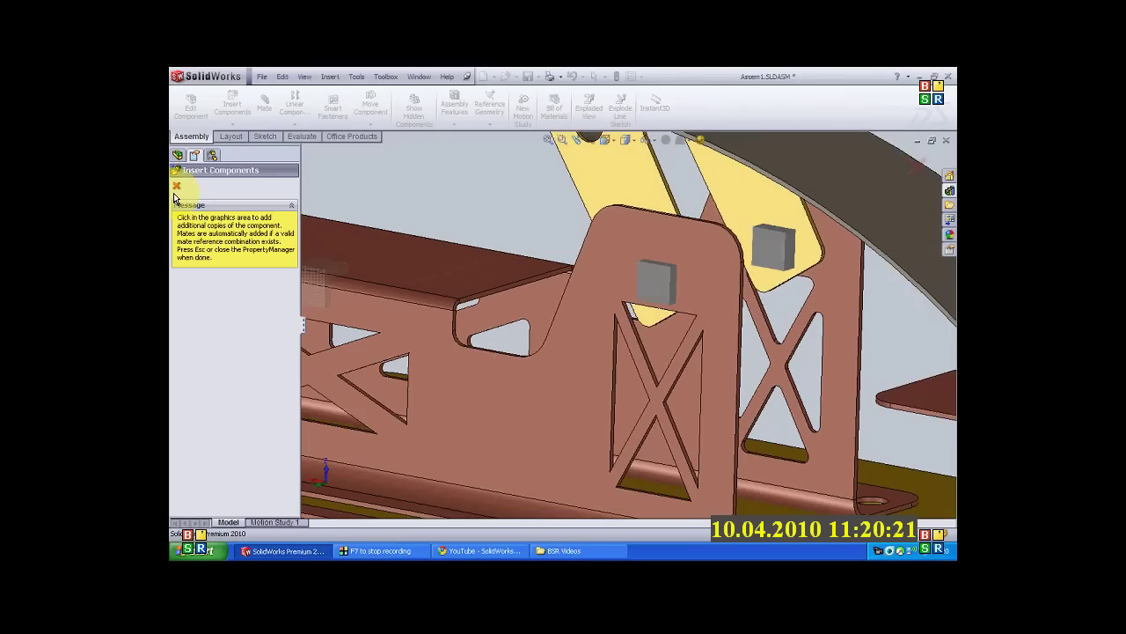
pyautogui.click(176, 186)
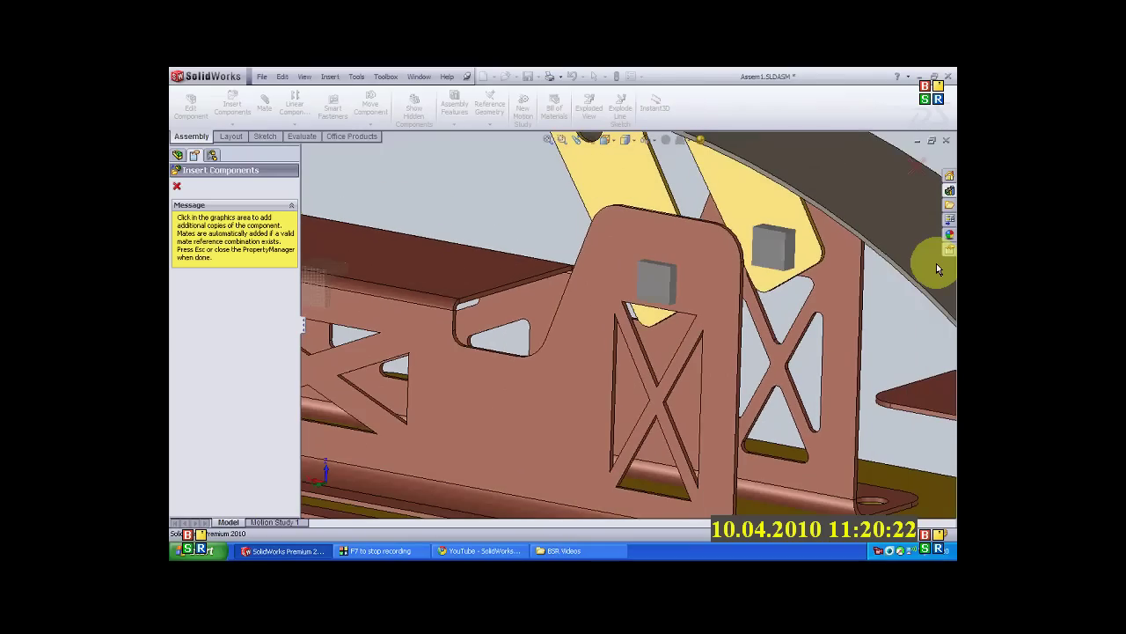
# - Reopen the Design Library and pin it so that it stays open beside the model
pyautogui.click(950, 192)
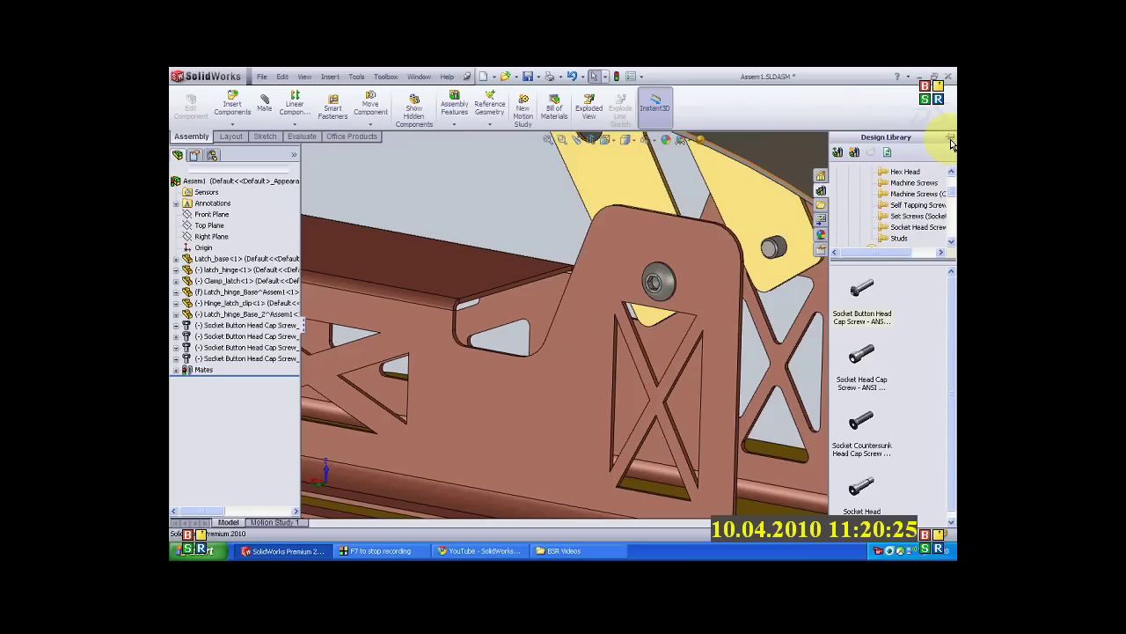
pyautogui.click(950, 138)
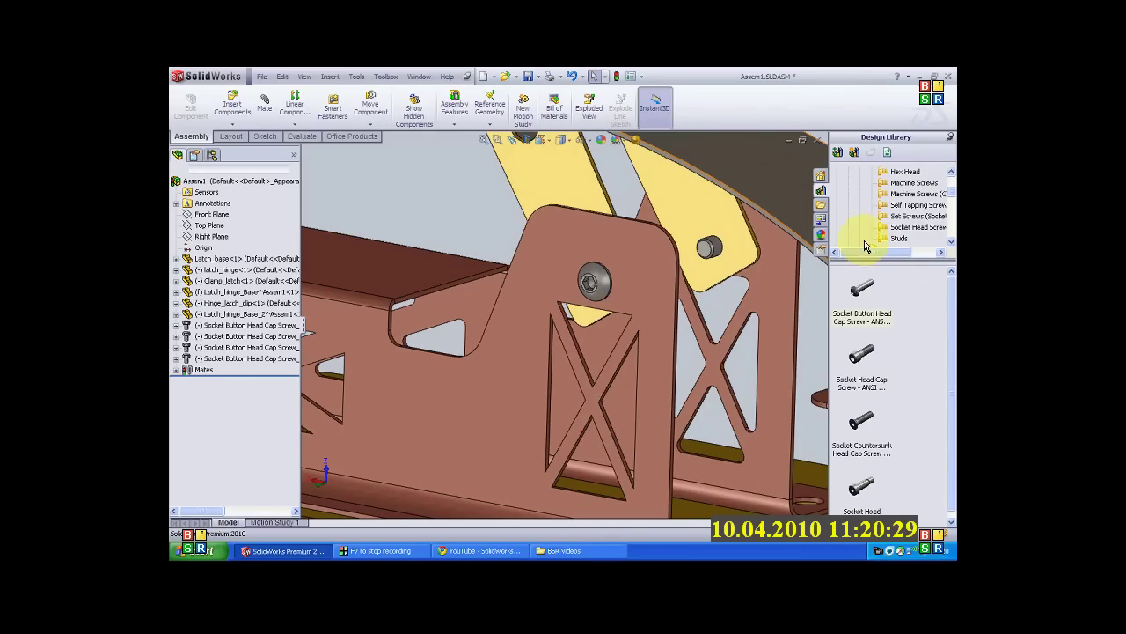
pyautogui.moveTo(950, 194); pyautogui.dragTo(949, 198)
# - Insert a socket button head cap screw into the rear end hole of the bracket's slotted mounting flange
pyautogui.scroll(-1, 910, 221)
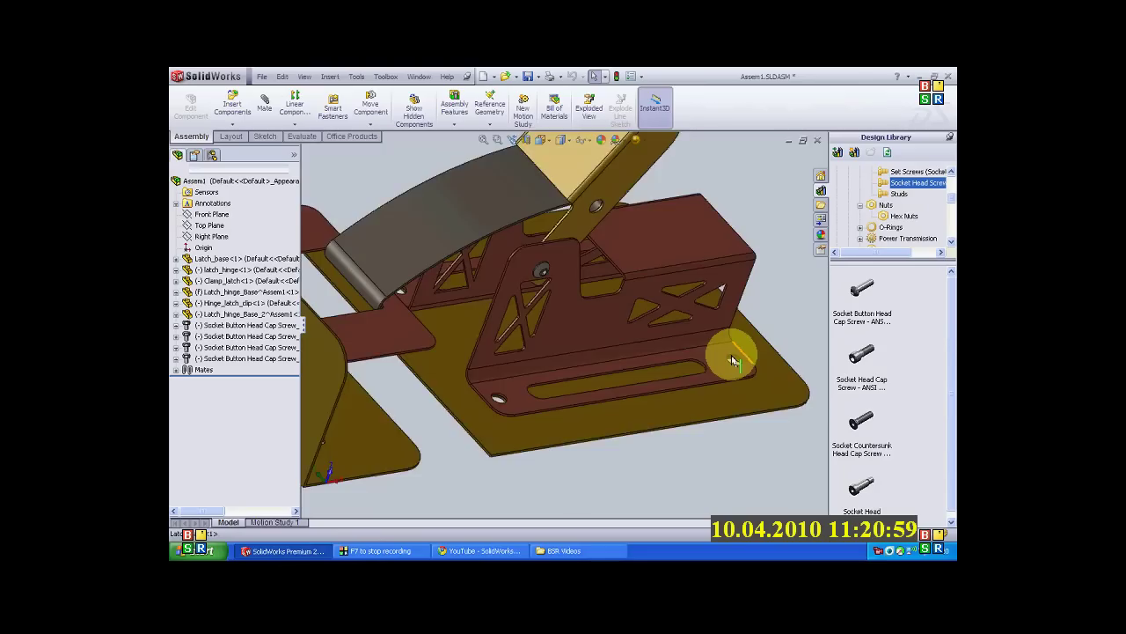
pyautogui.scroll(-1, 721, 342)
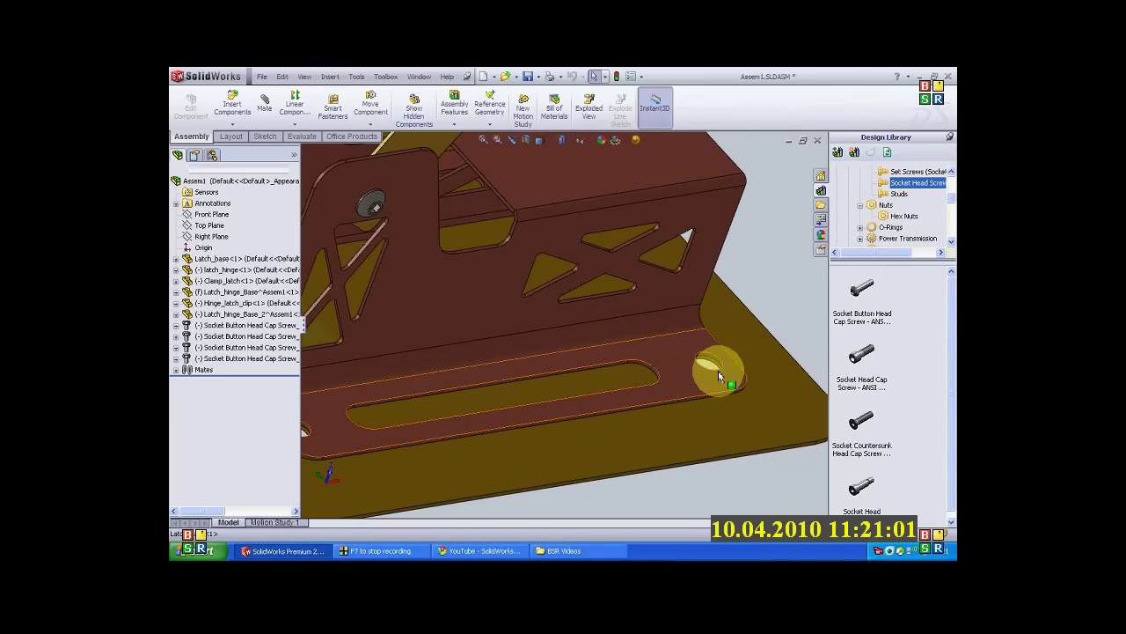
pyautogui.moveTo(870, 296); pyautogui.dragTo(719, 356)
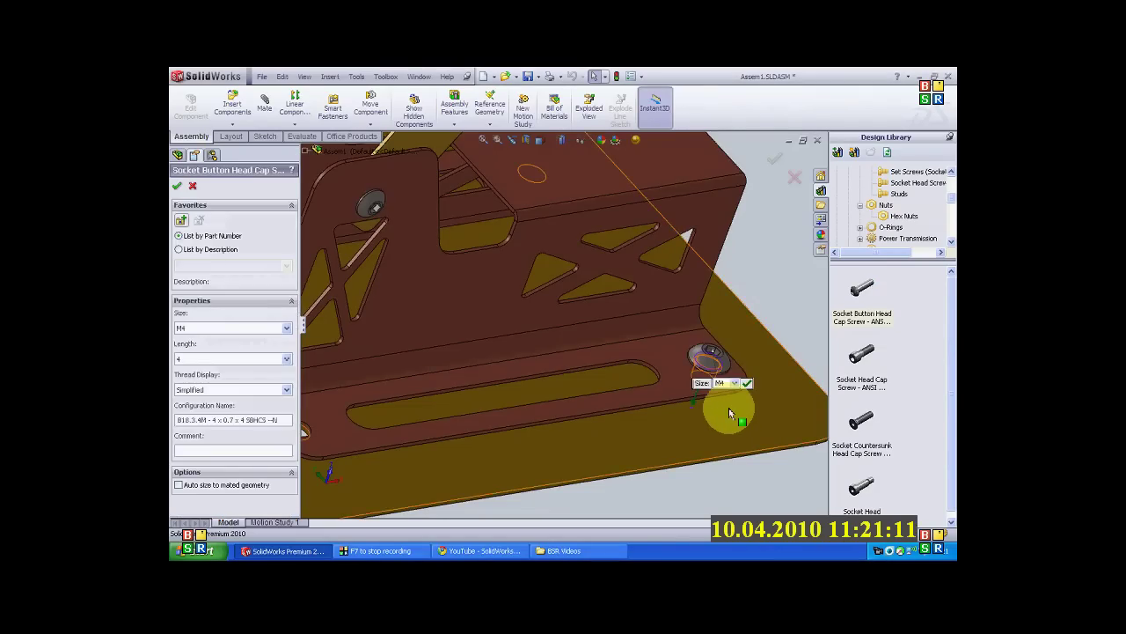
# - Size the new socket button head cap screw as M5 with a length of 8 and accept it
pyautogui.moveTo(729, 408); pyautogui.dragTo(734, 377, button='middle')
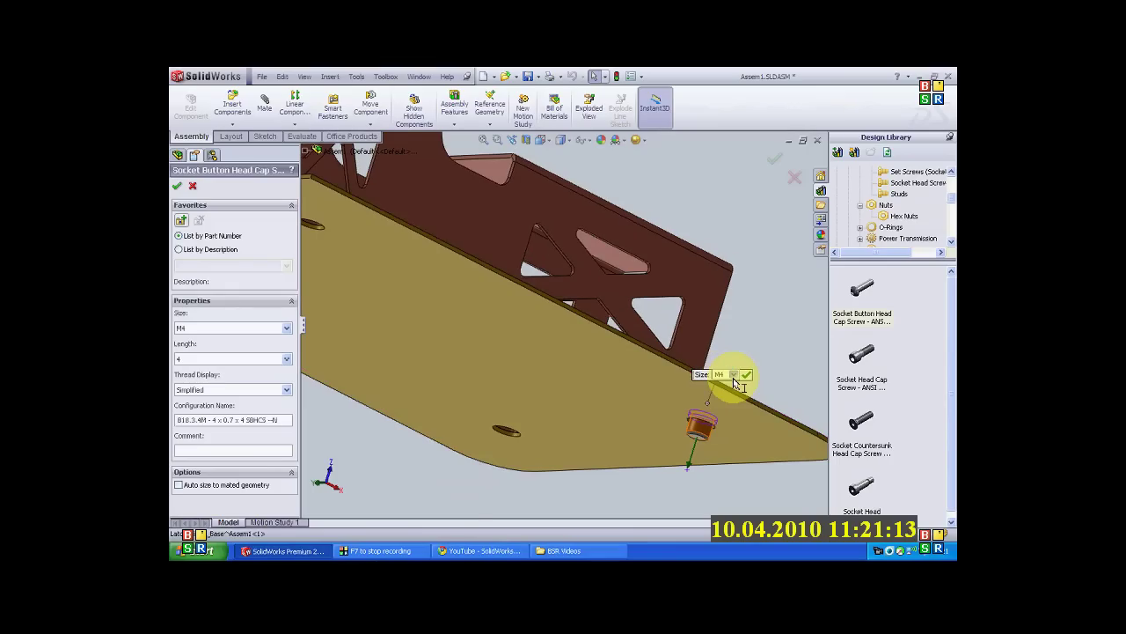
pyautogui.click(733, 376)
pyautogui.click(723, 413)
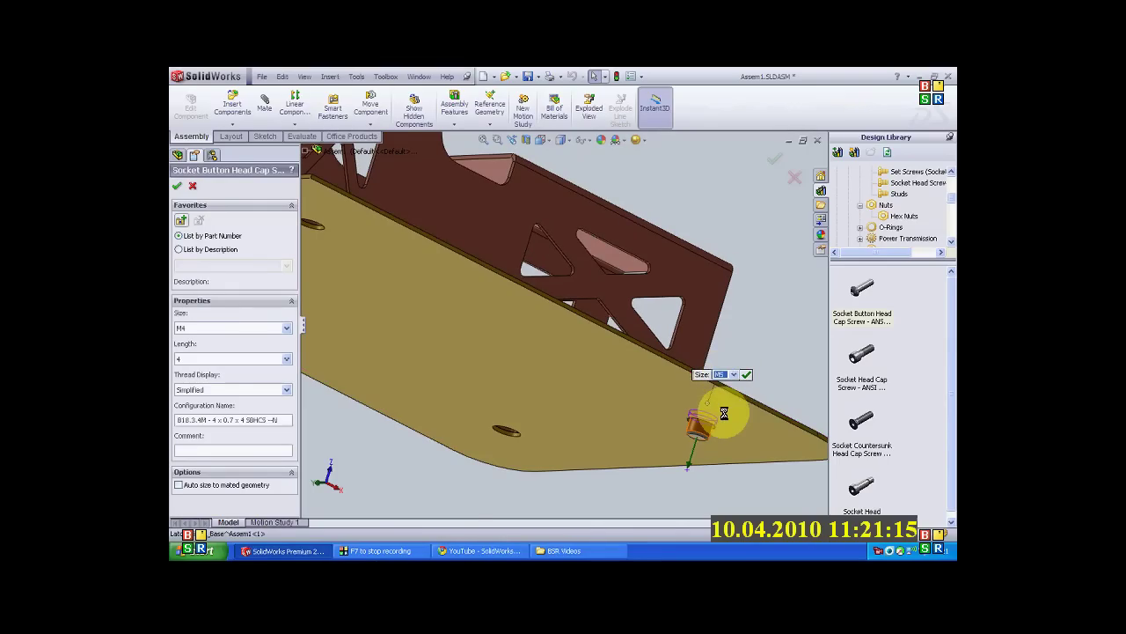
pyautogui.moveTo(697, 446); pyautogui.dragTo(694, 459, button='middle')
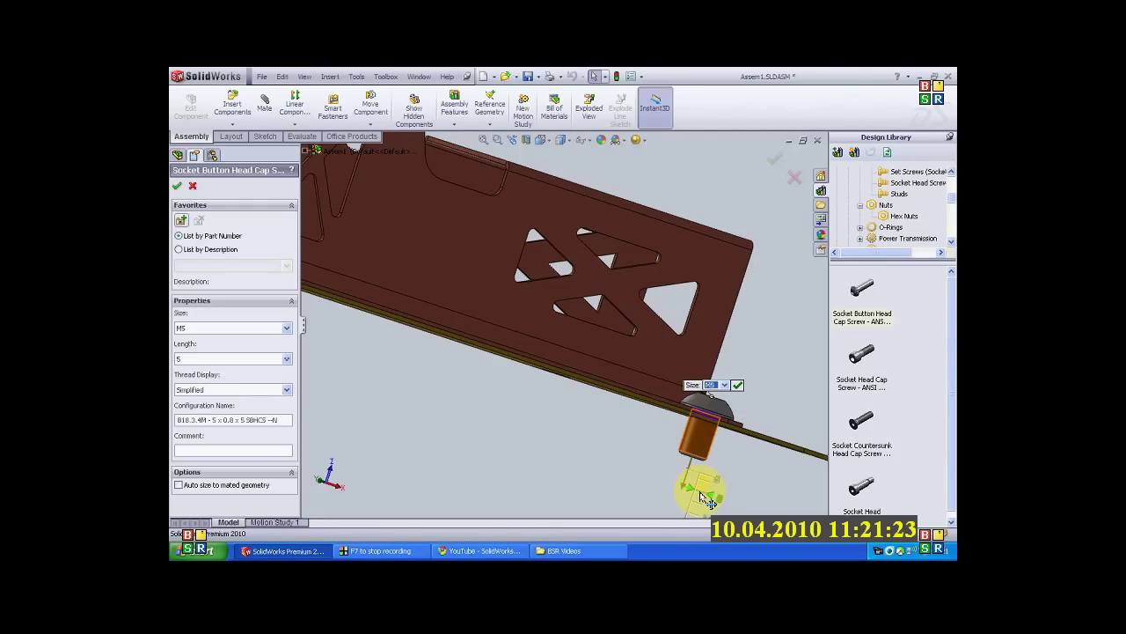
pyautogui.moveTo(701, 492); pyautogui.dragTo(686, 483)
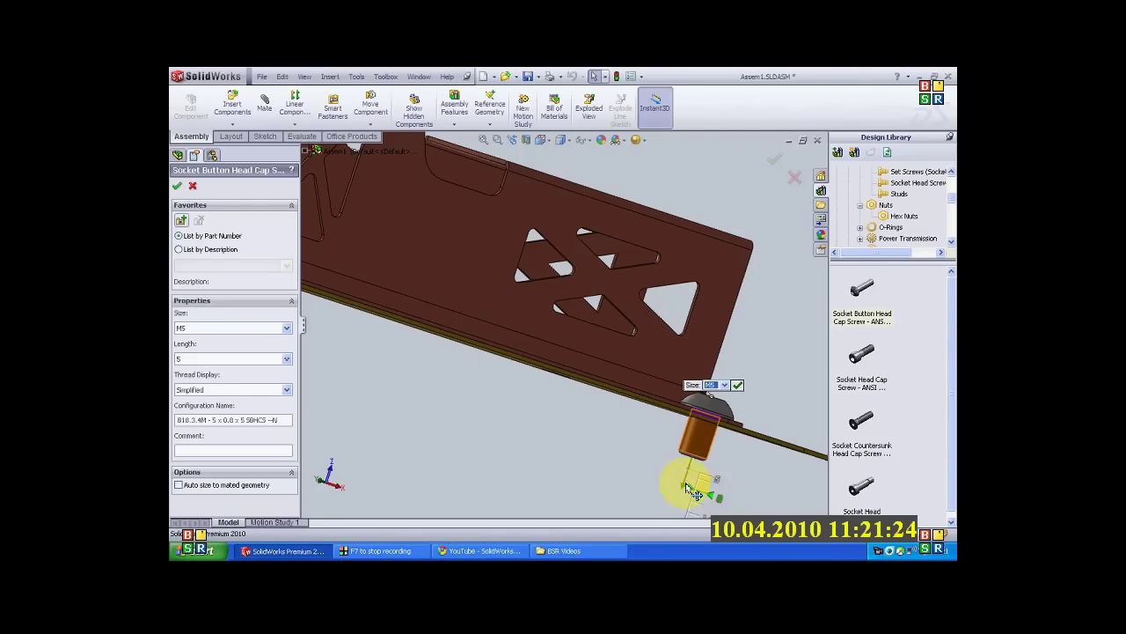
pyautogui.click(179, 188)
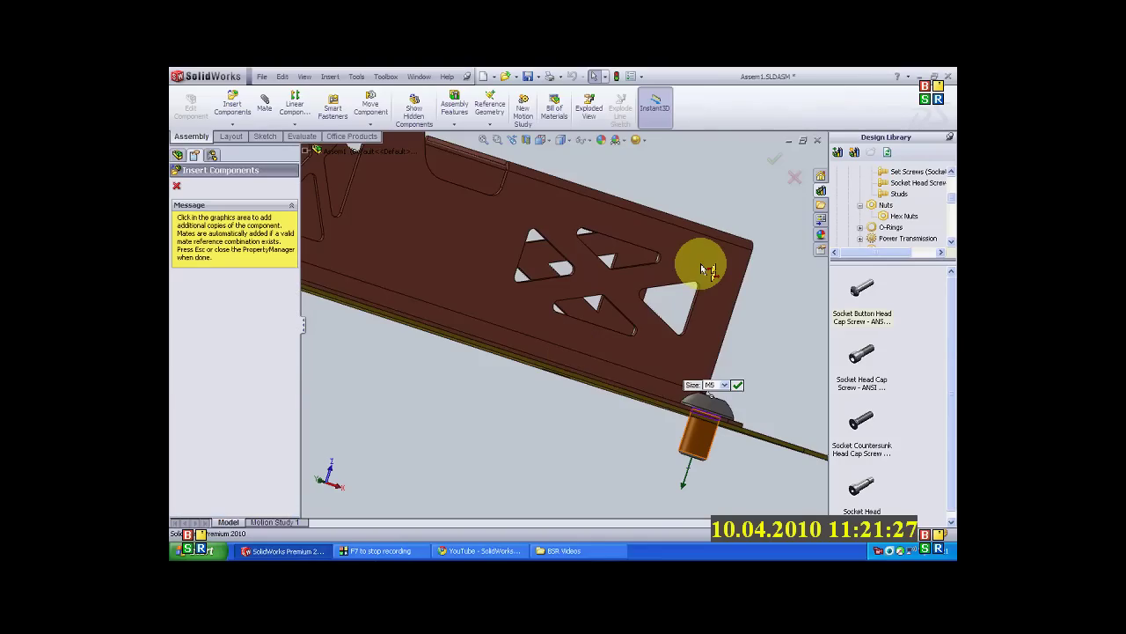
# - Place screw copies in the rear end hole of the bracket's opposite flange and the front end hole of the first flange
pyautogui.moveTo(621, 297); pyautogui.dragTo(766, 299, button='middle')
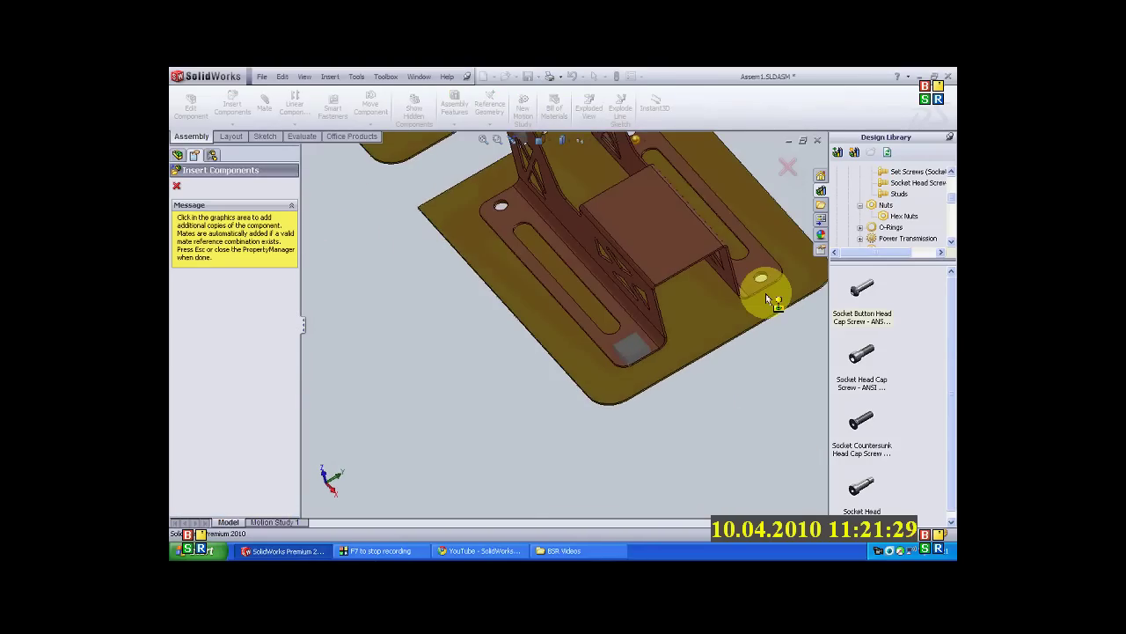
pyautogui.scroll(-6, 766, 293)
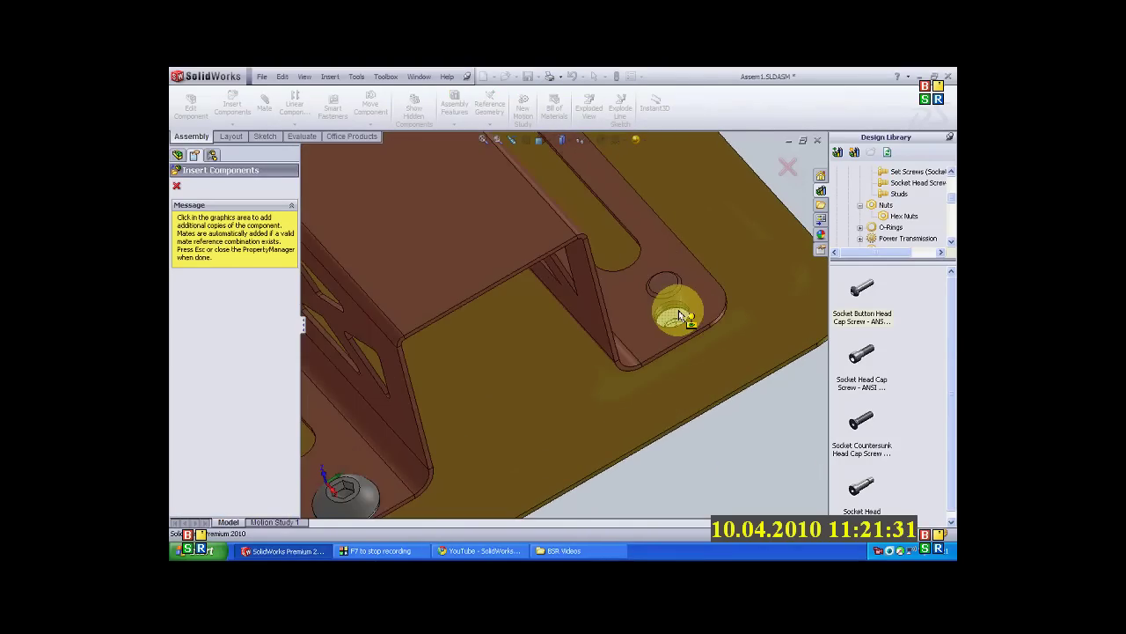
pyautogui.scroll(-2, 682, 317)
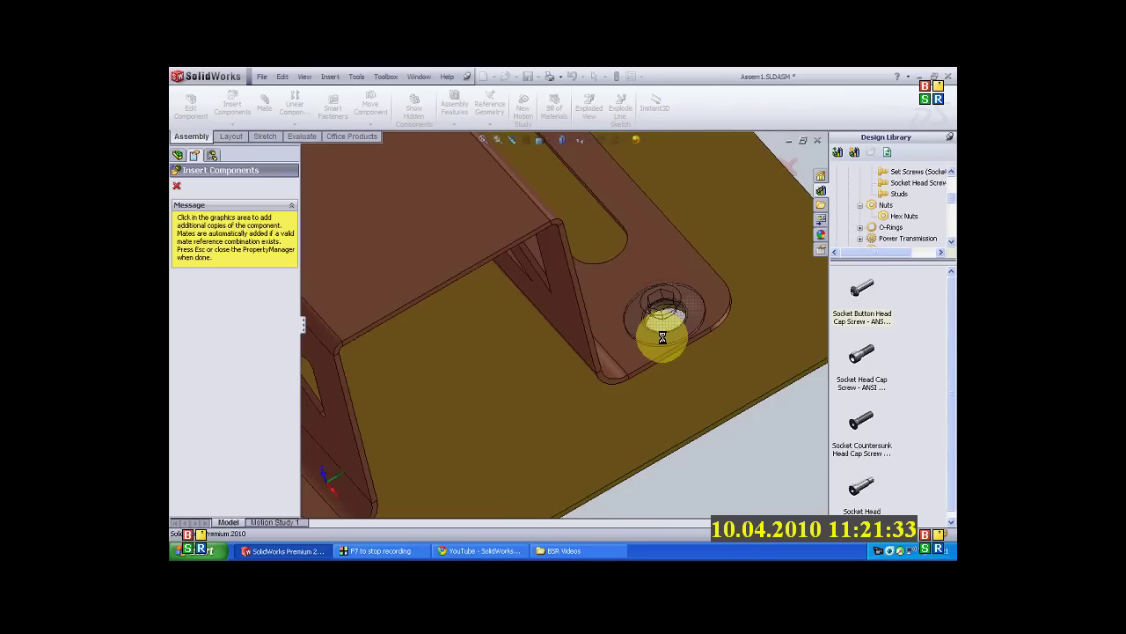
pyautogui.scroll(8, 661, 336)
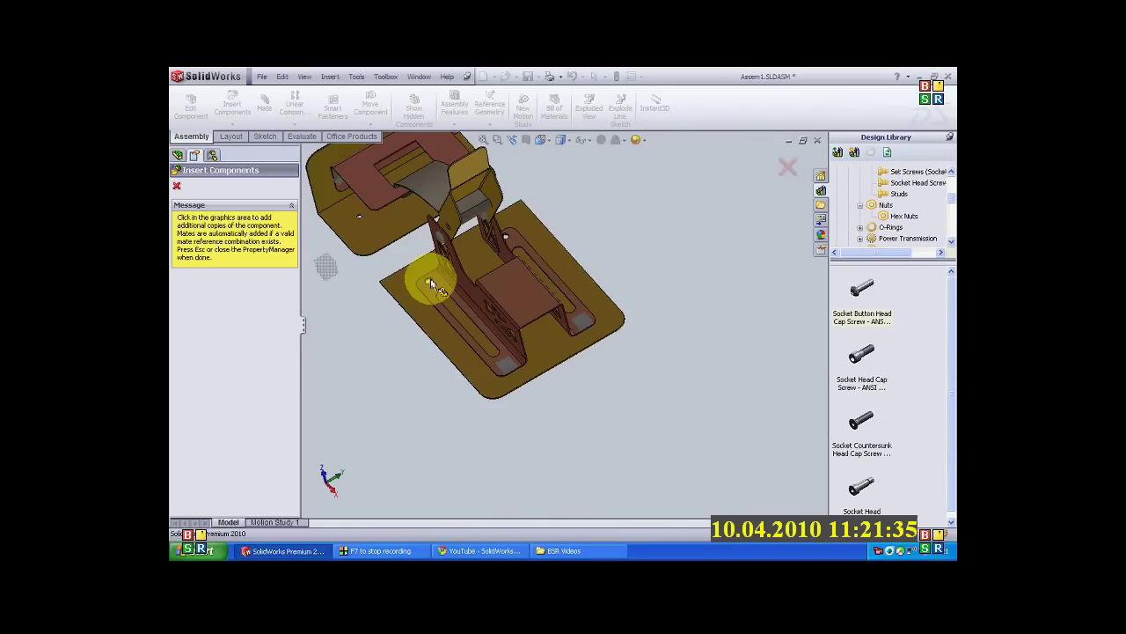
pyautogui.scroll(-3, 430, 278)
pyautogui.scroll(-2, 475, 299)
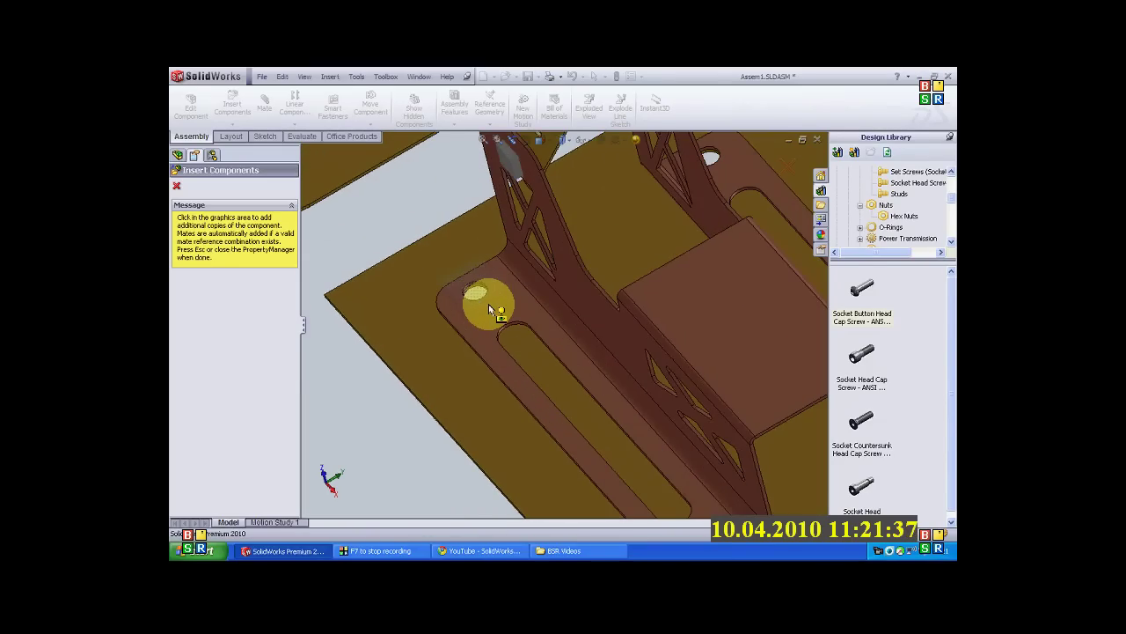
pyautogui.click(491, 305)
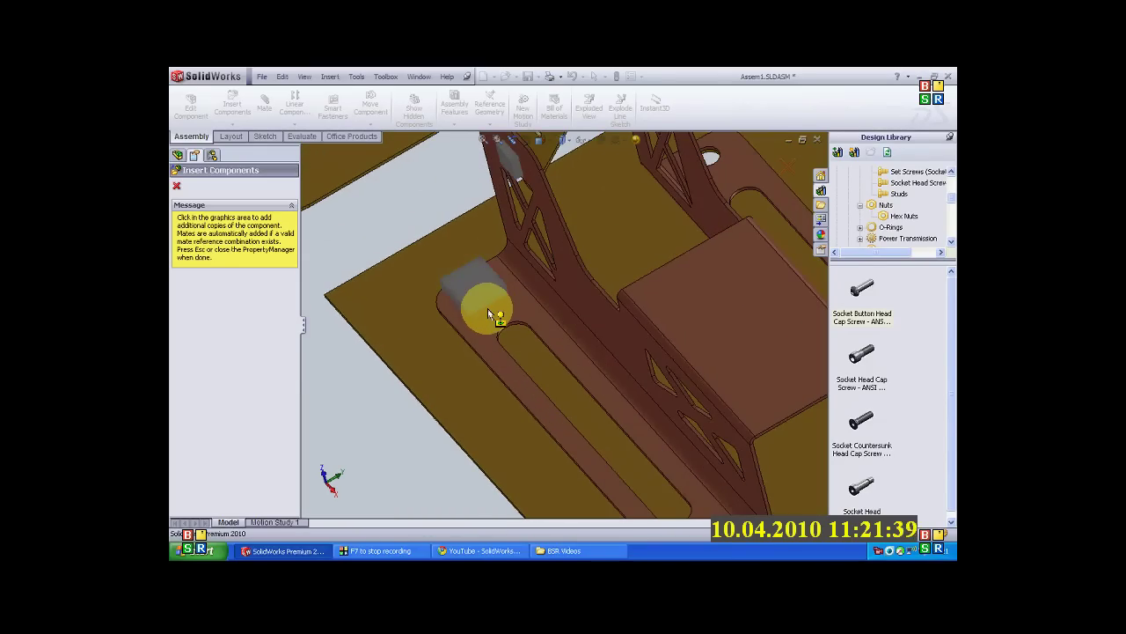
# - Place another screw copy in the front end hole of the bracket's opposite flange and finish inserting copies
pyautogui.scroll(5, 487, 308)
pyautogui.scroll(-5, 586, 304)
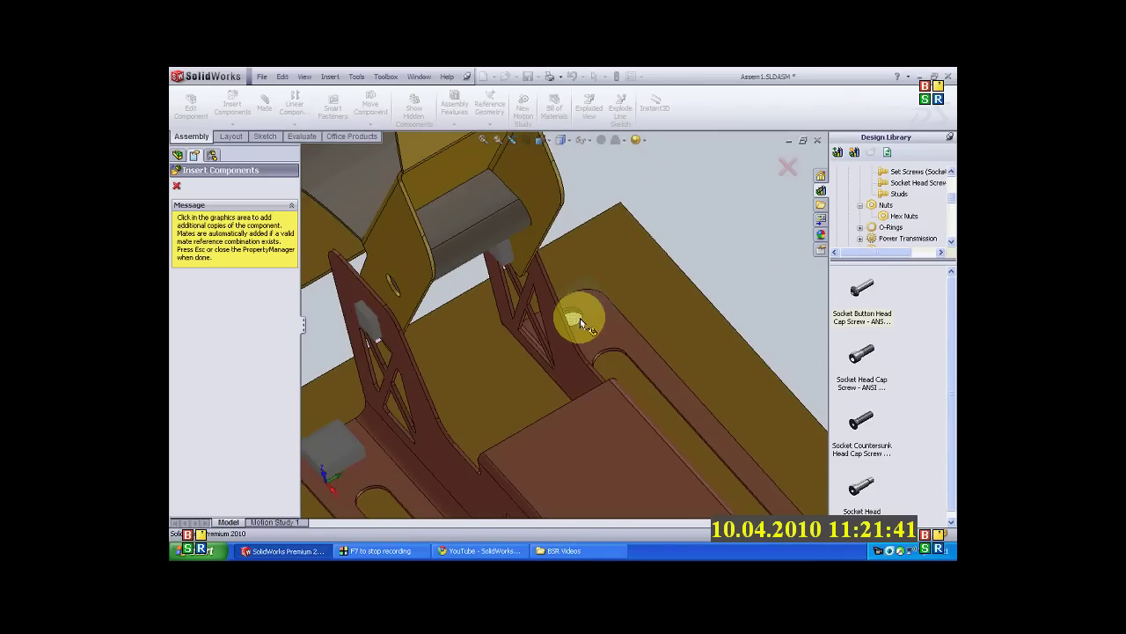
pyautogui.click(589, 320)
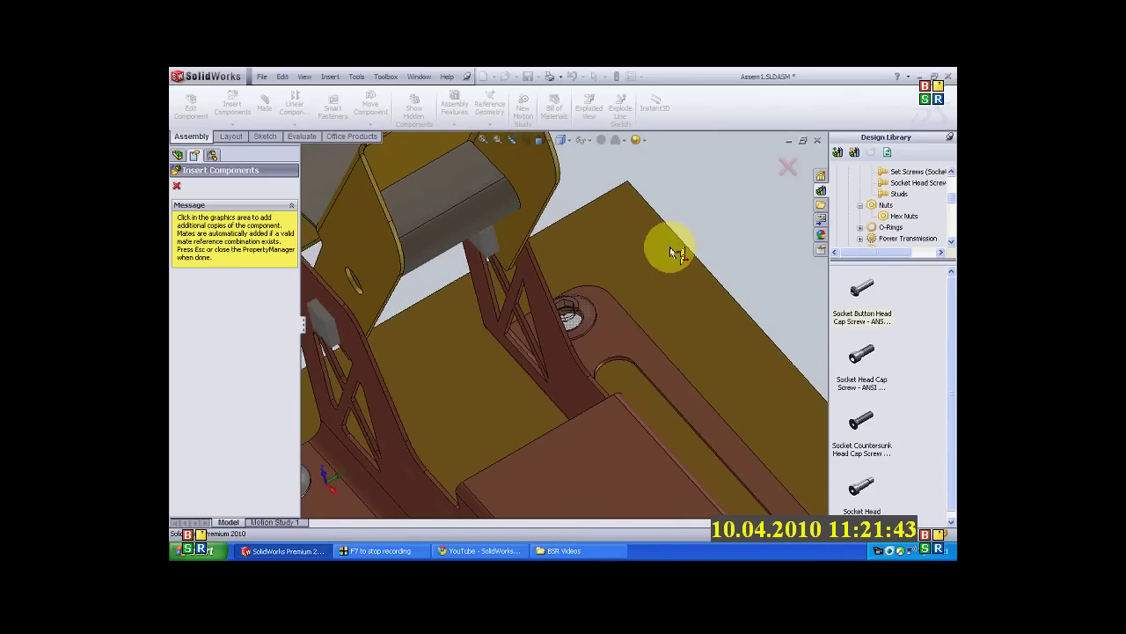
pyautogui.click(787, 167)
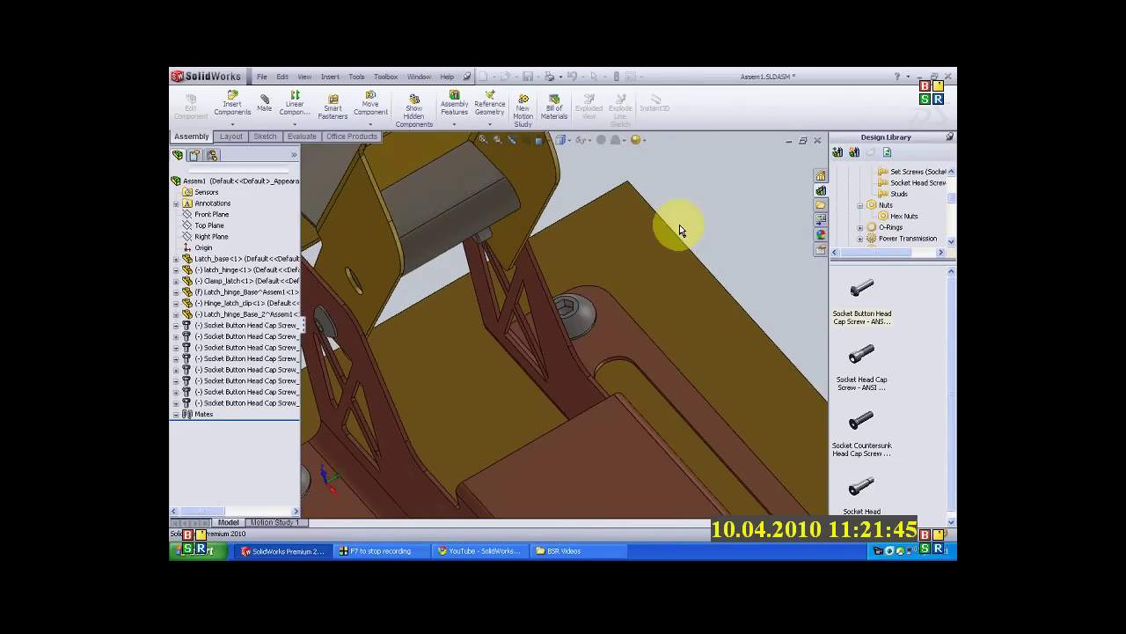
# - Insert an M5 Hex Flange Nut (ANSI B18.2.4.4M) from the Hex Nuts library onto a rear screw end beneath the base plate
pyautogui.scroll(5, 677, 233)
pyautogui.moveTo(656, 260); pyautogui.dragTo(495, 390, button='middle')
pyautogui.scroll(-5, 505, 343)
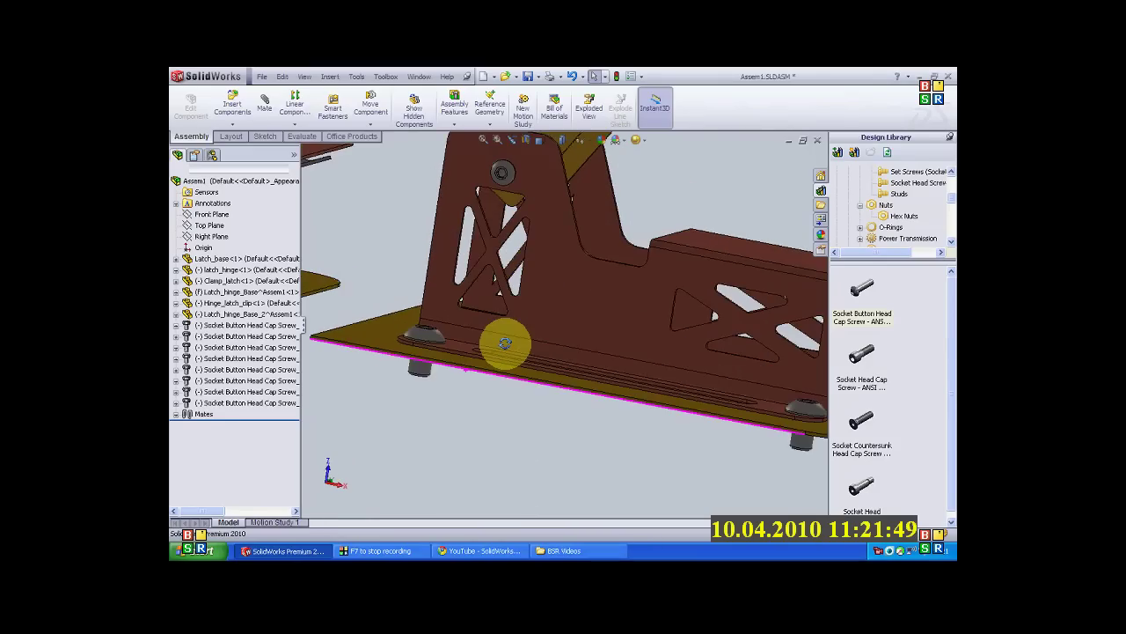
pyautogui.moveTo(505, 343); pyautogui.dragTo(521, 349, button='middle')
pyautogui.scroll(5, 521, 344)
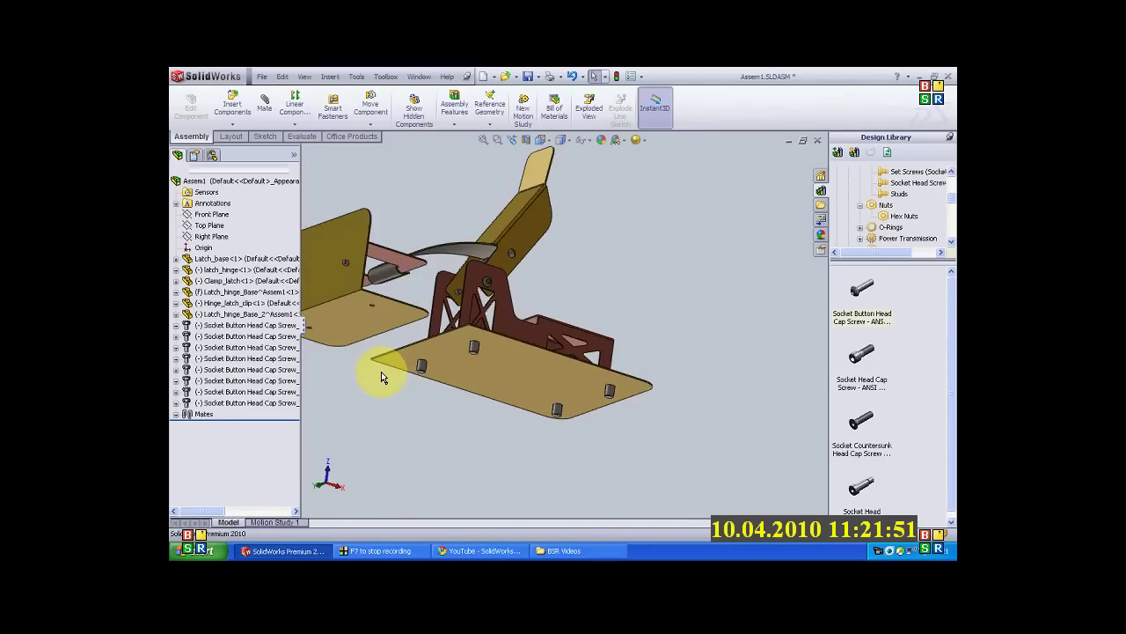
pyautogui.scroll(-2, 381, 373)
pyautogui.click(900, 217)
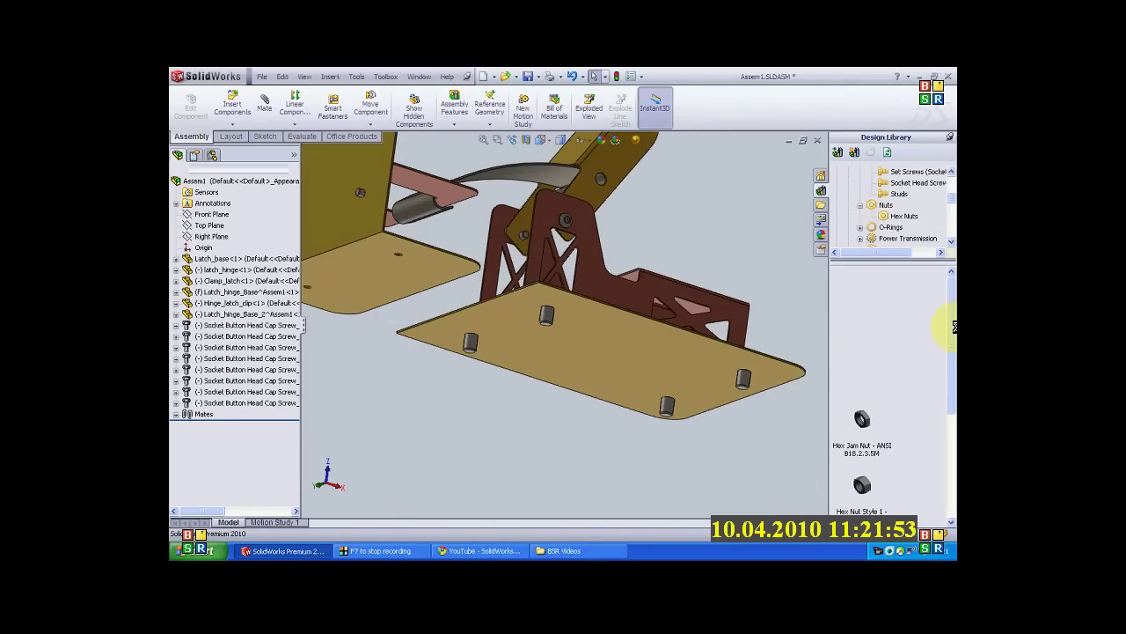
pyautogui.scroll(-2, 865, 297)
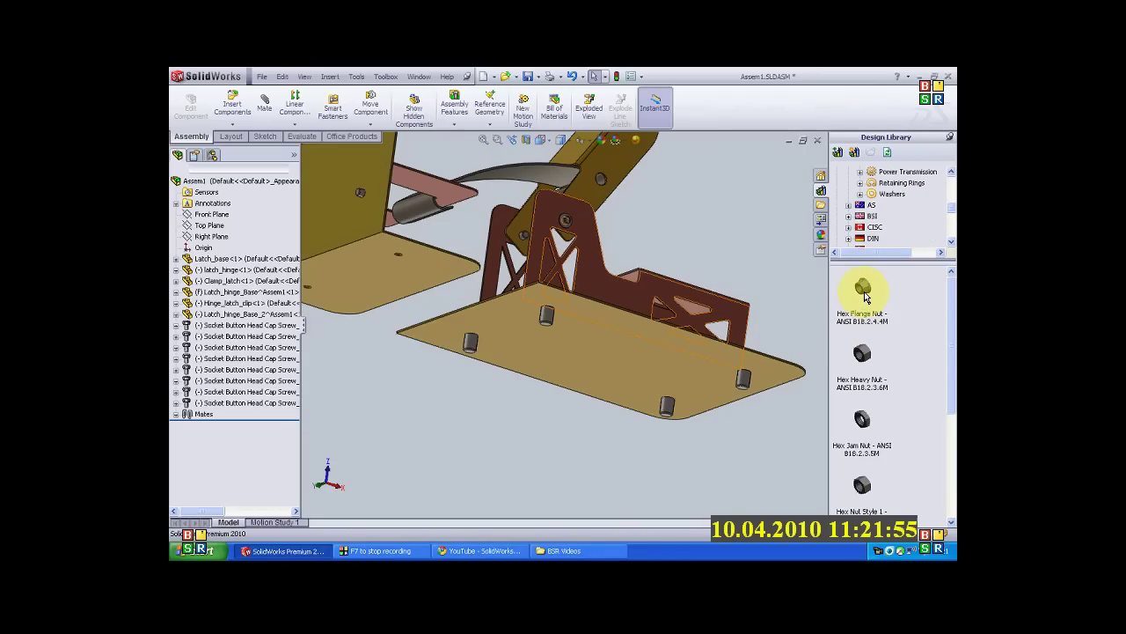
pyautogui.moveTo(863, 295); pyautogui.dragTo(745, 366)
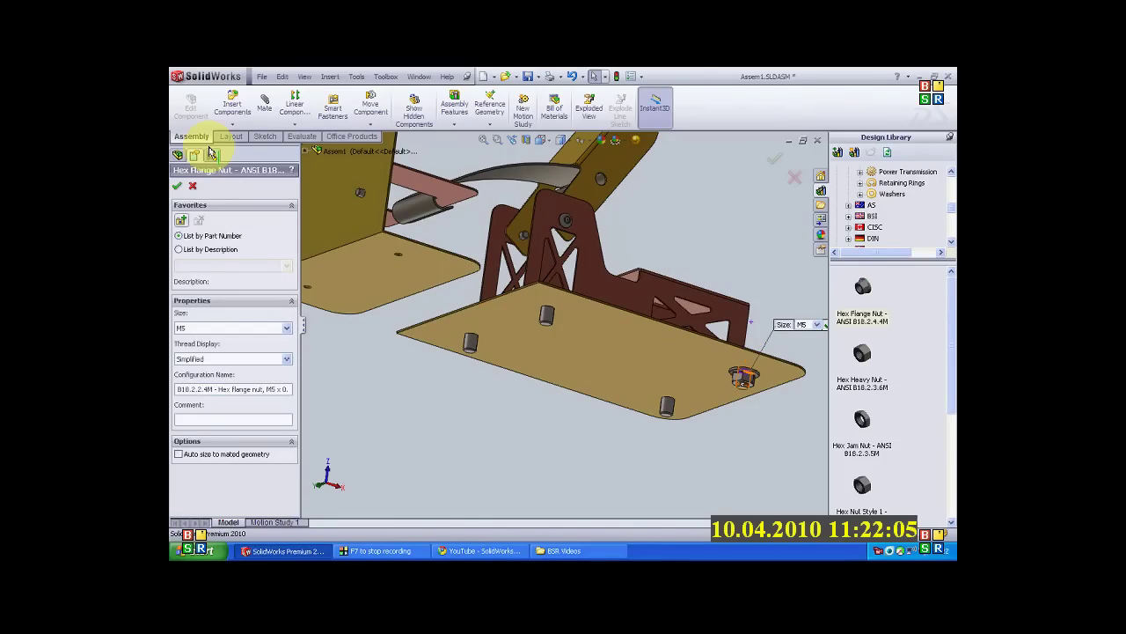
pyautogui.click(177, 187)
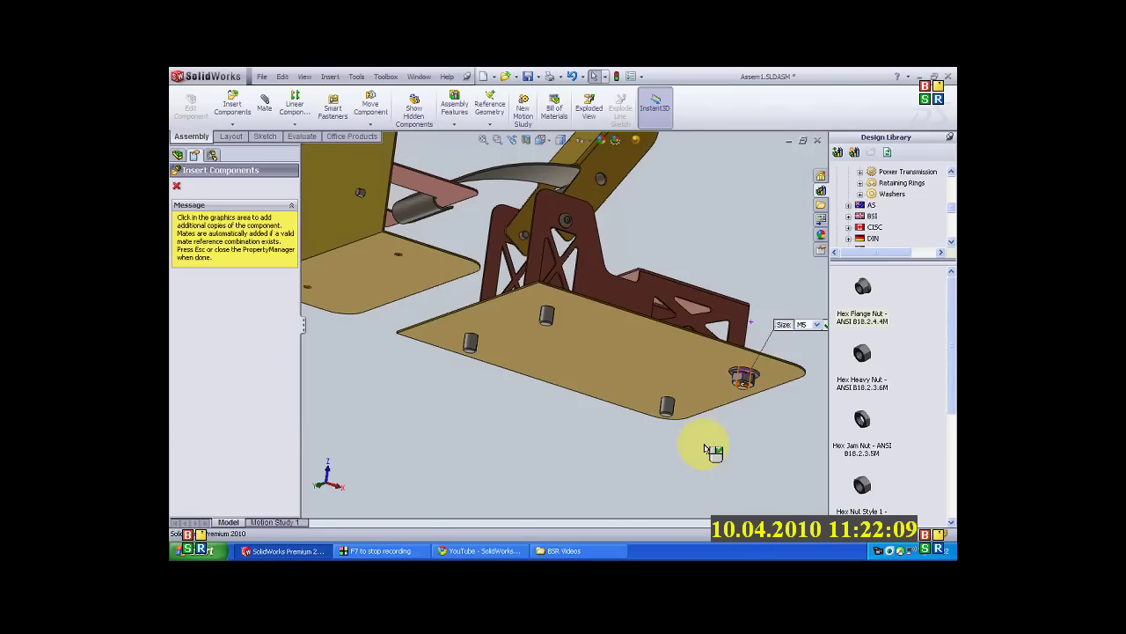
# - Place a copy of the flange nut on the other rear screw end beneath the base plate
pyautogui.scroll(-8, 616, 379)
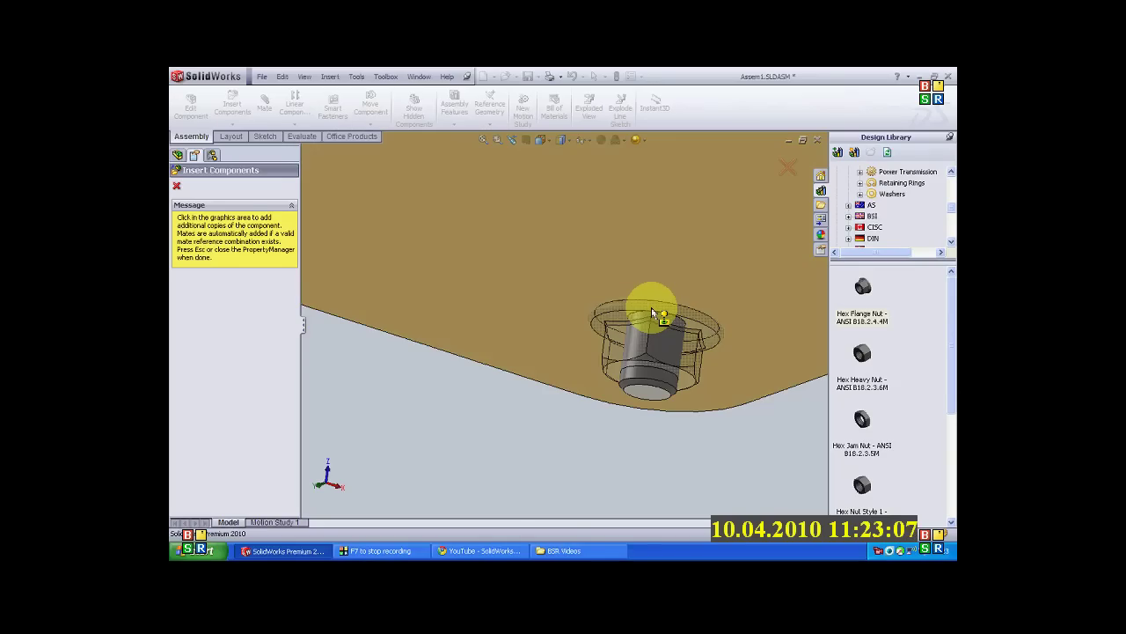
pyautogui.click(651, 308)
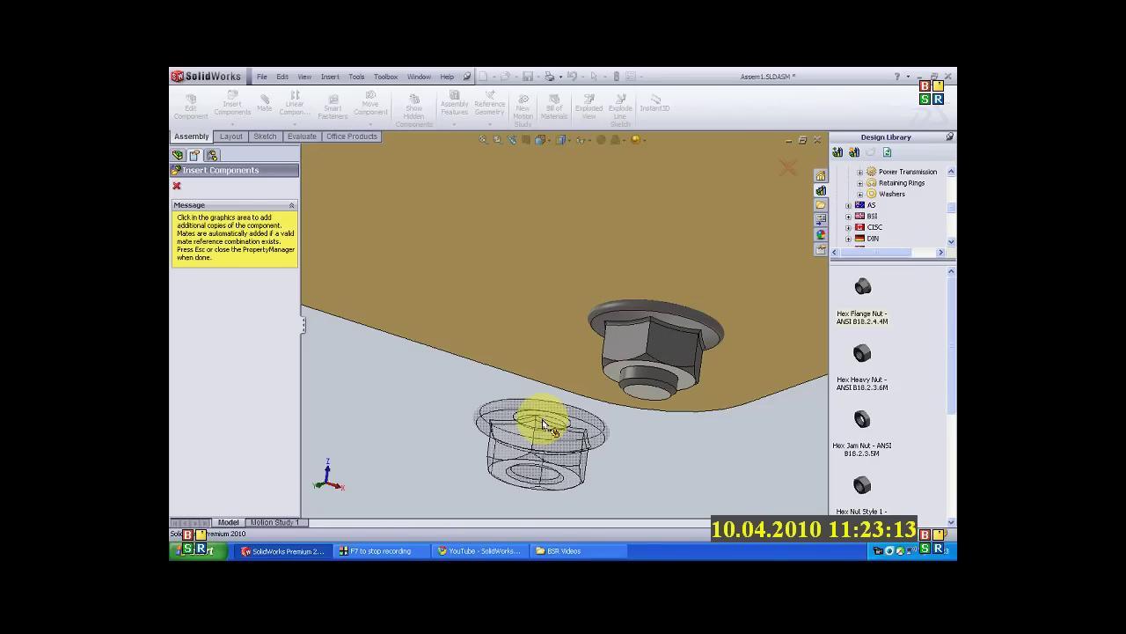
# - Place a flange nut copy on the front screw nearest the base plate's pointed corner, with its flange against the plate
pyautogui.scroll(2, 564, 418)
pyautogui.scroll(2, 585, 411)
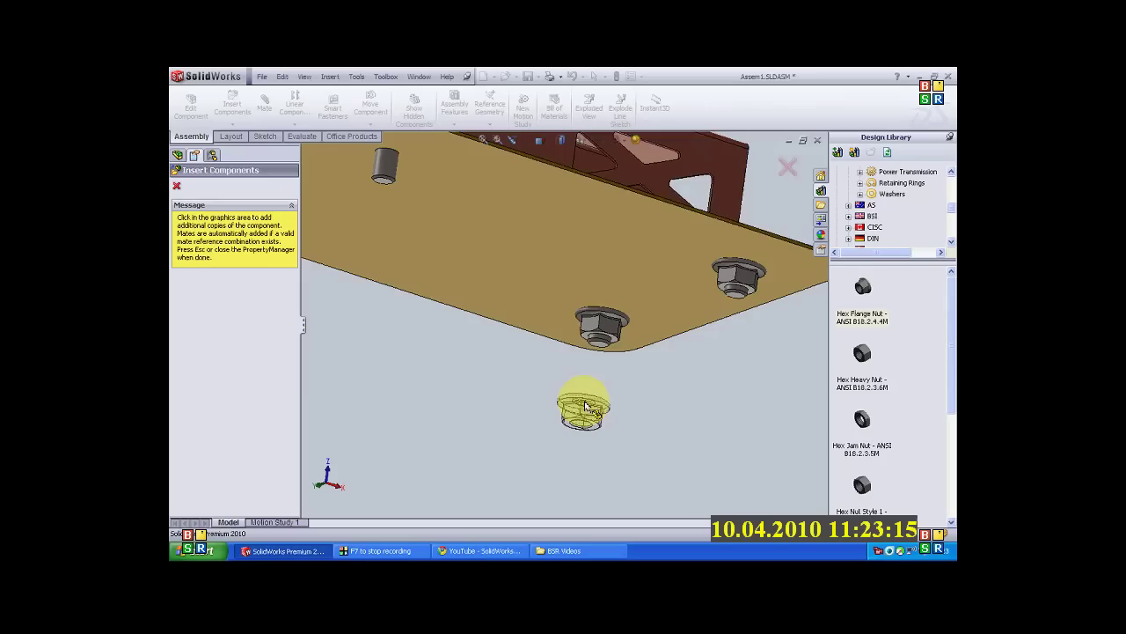
pyautogui.scroll(2, 587, 406)
pyautogui.scroll(2, 416, 377)
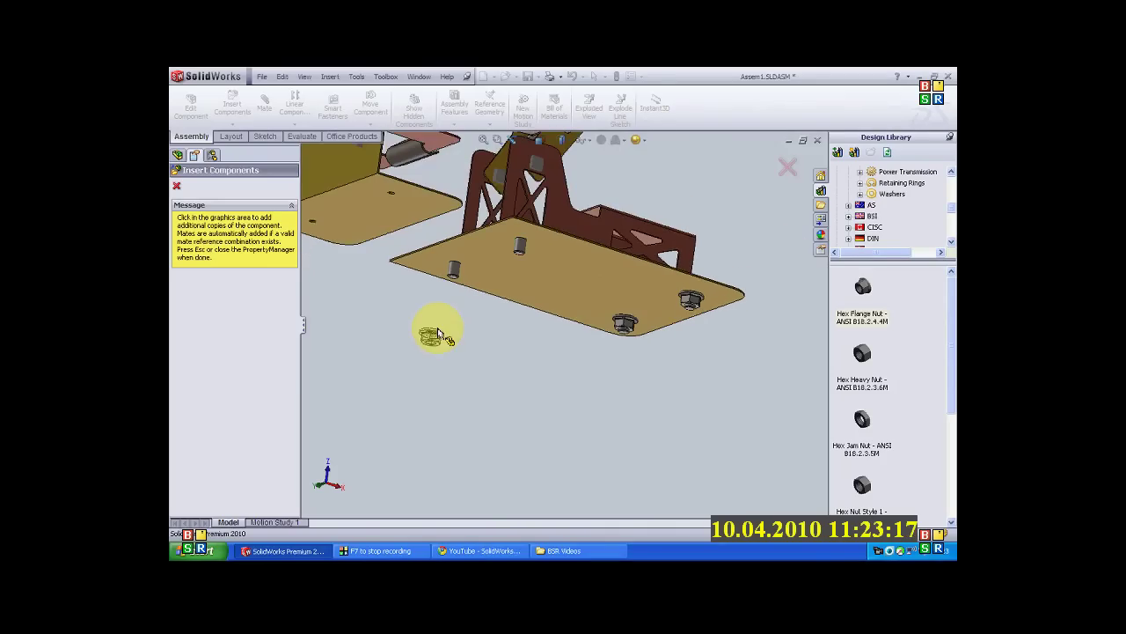
pyautogui.scroll(-3, 437, 328)
pyautogui.scroll(3, 549, 315)
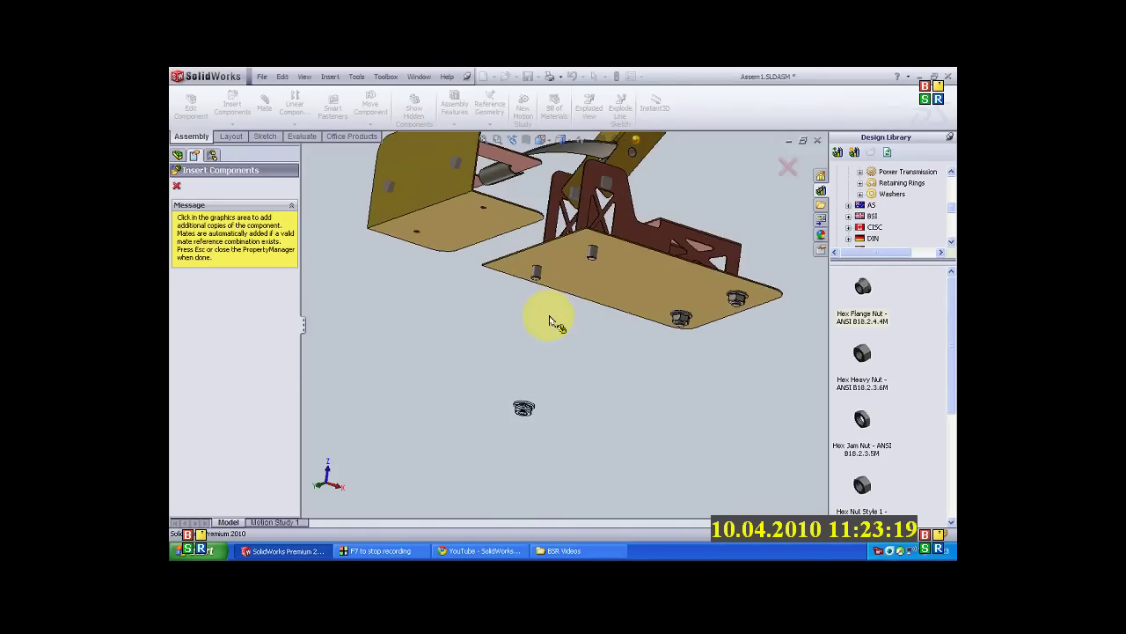
pyautogui.scroll(-1, 544, 273)
pyautogui.scroll(-3, 544, 273)
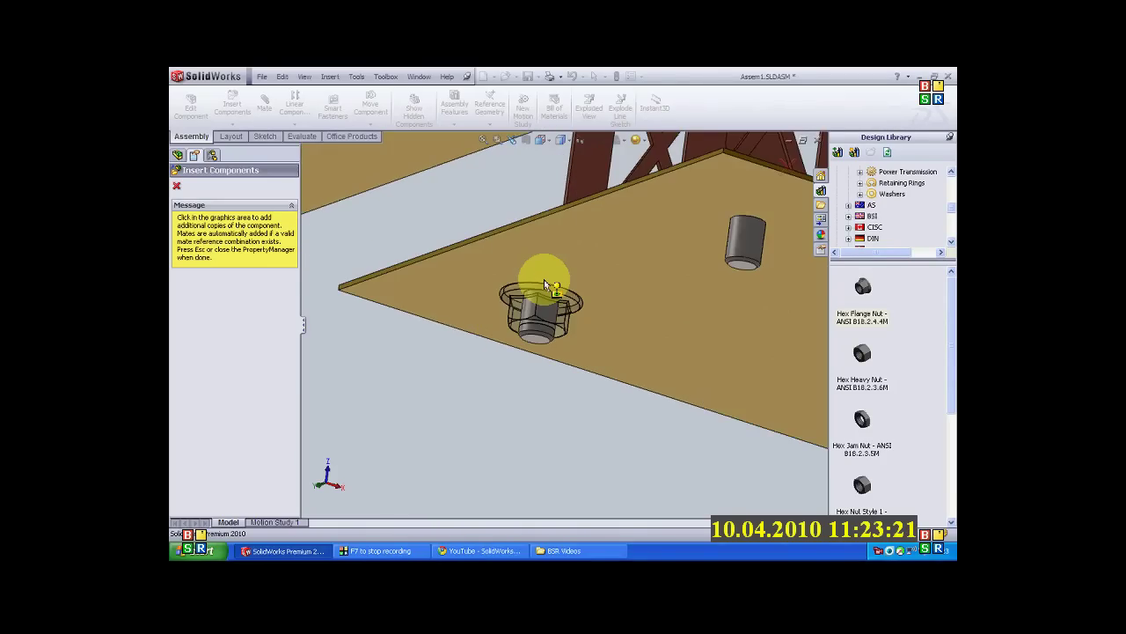
pyautogui.scroll(-1, 544, 279)
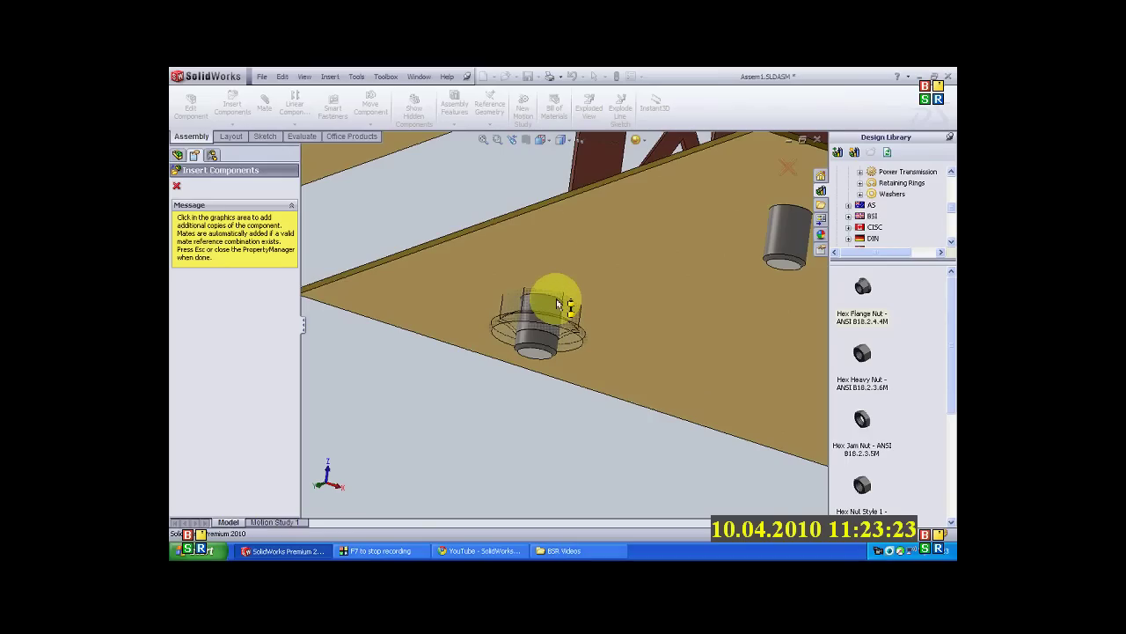
pyautogui.click(558, 331)
# - Place a flange nut copy on the remaining front screw beneath the base plate and finish inserting copies
pyautogui.scroll(3, 667, 287)
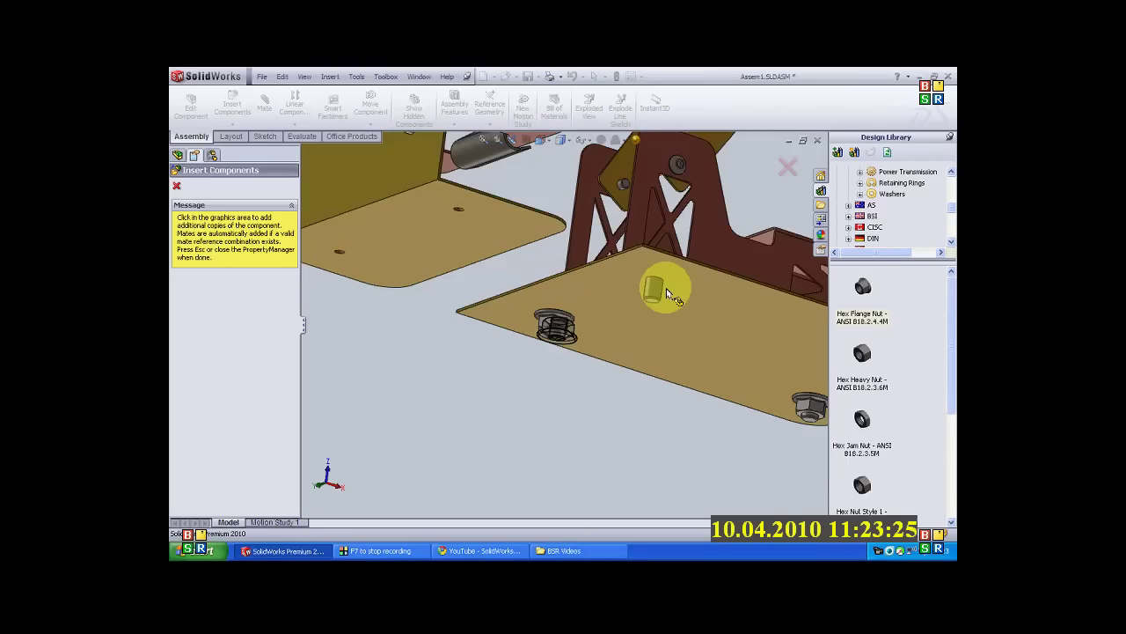
pyautogui.scroll(-3, 647, 297)
pyautogui.scroll(-2, 647, 296)
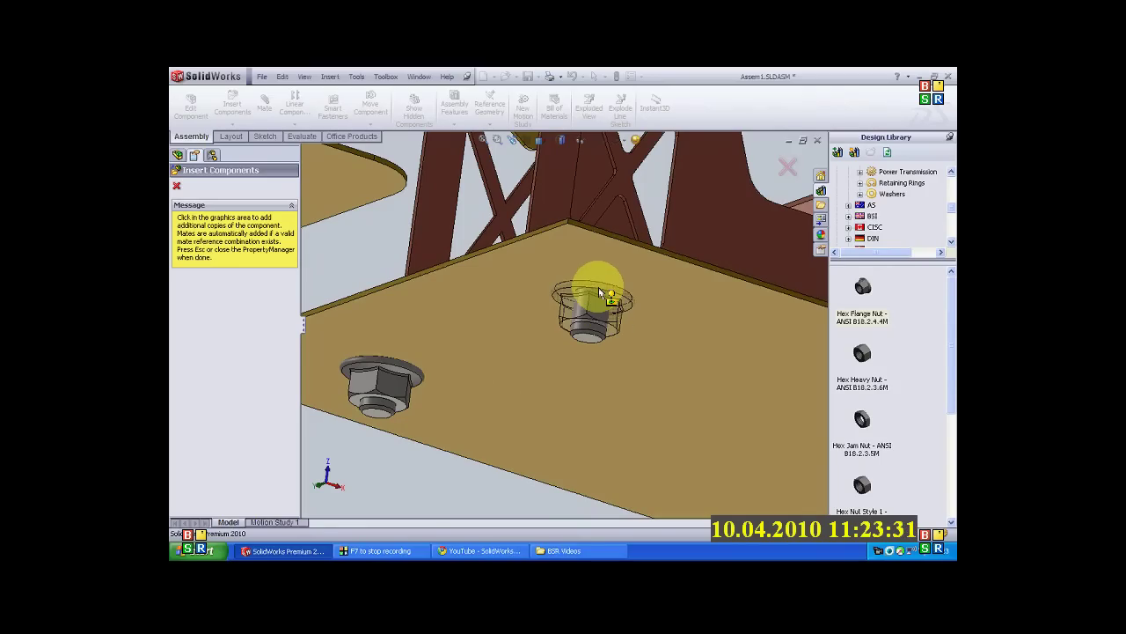
pyautogui.click(598, 287)
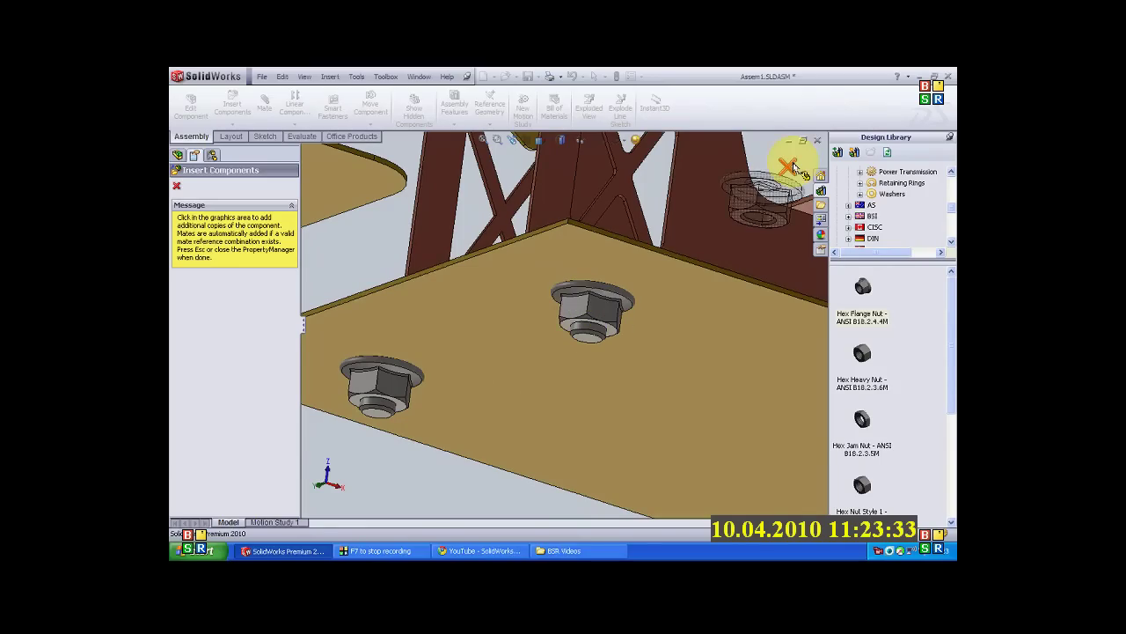
pyautogui.click(789, 166)
pyautogui.moveTo(551, 296); pyautogui.dragTo(478, 349, button='middle')
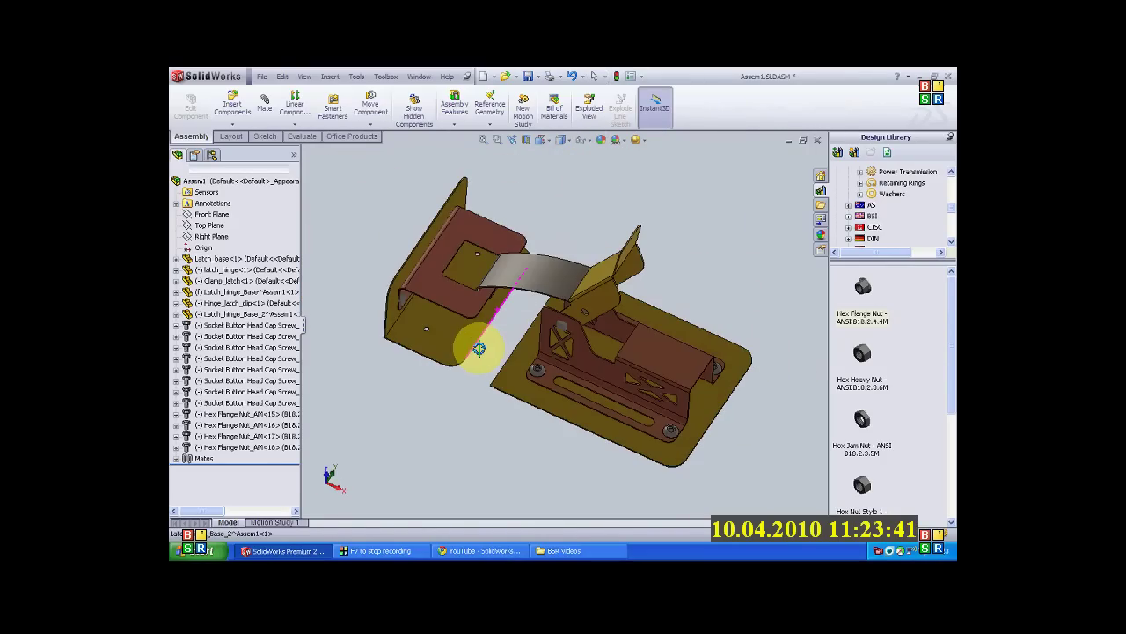